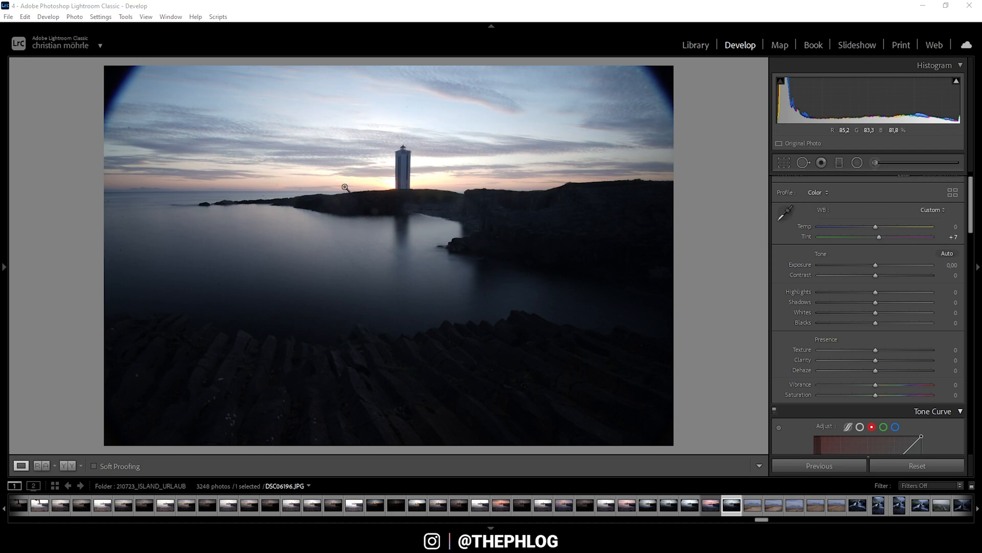
Cool the white balance to a Temp of -4 and raise the Exposure to +0.29.
drag(876, 229, 871, 227)
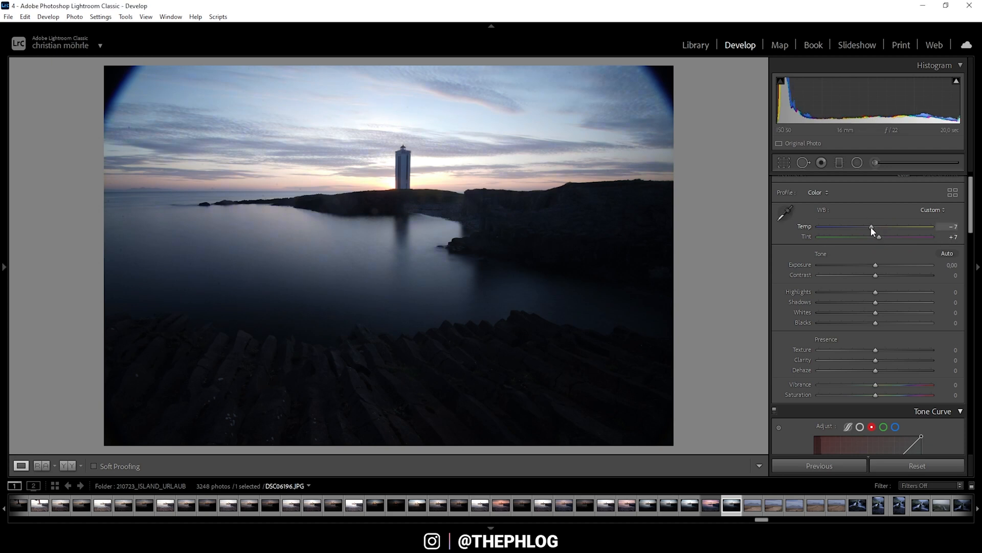
drag(873, 231, 874, 231)
drag(876, 268, 879, 268)
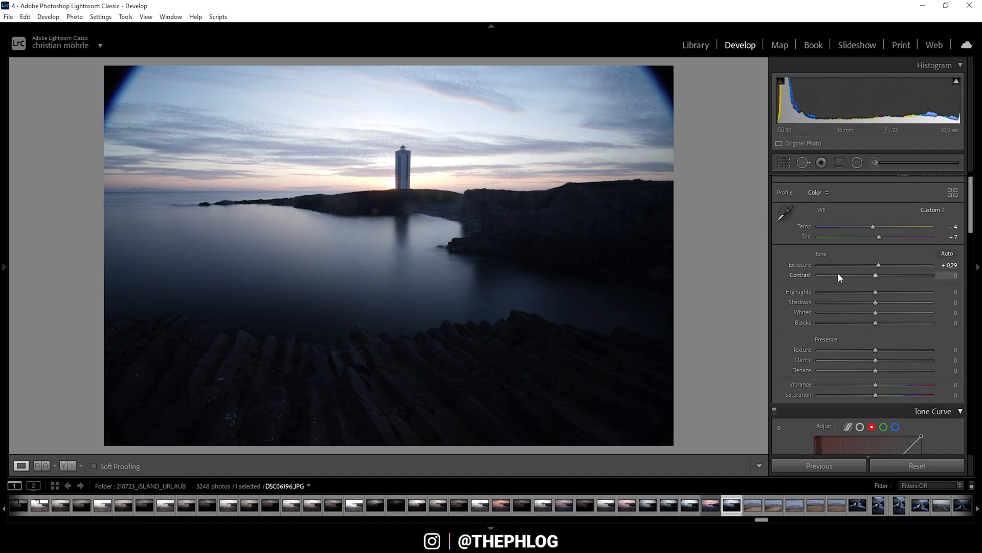
Set Highlights to -38, Shadows to +65 and Blacks to +19, leaving Contrast at 0.
drag(876, 291, 854, 290)
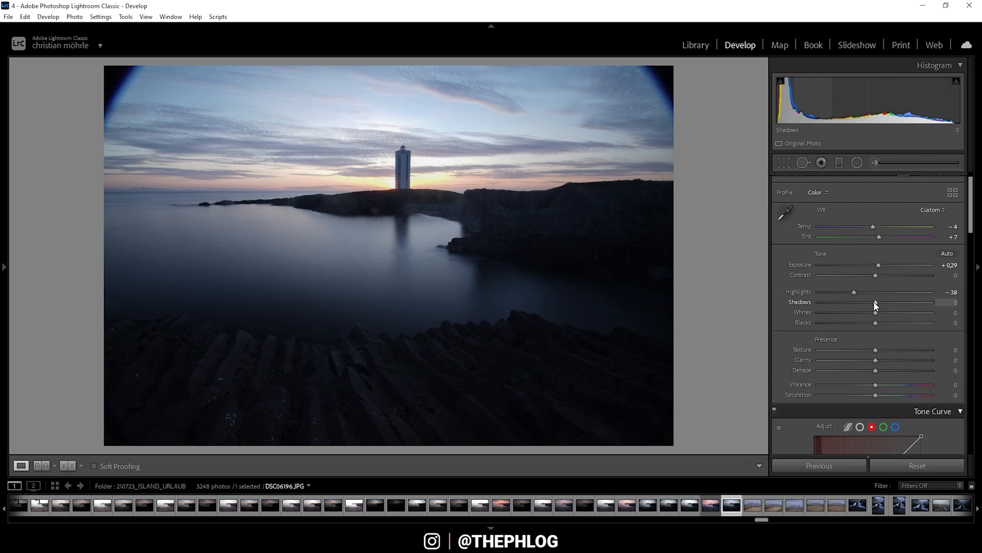
drag(875, 304, 913, 302)
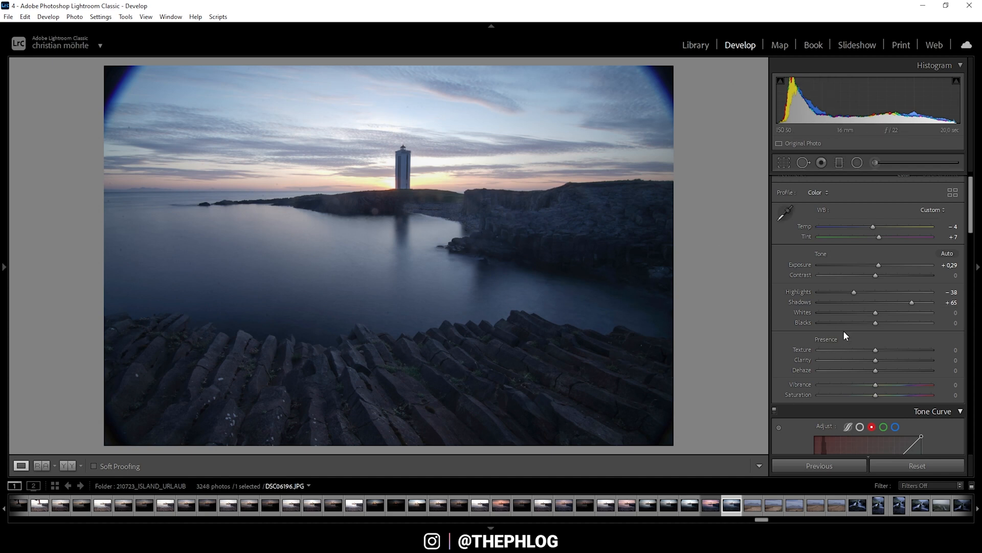
drag(876, 322, 890, 327)
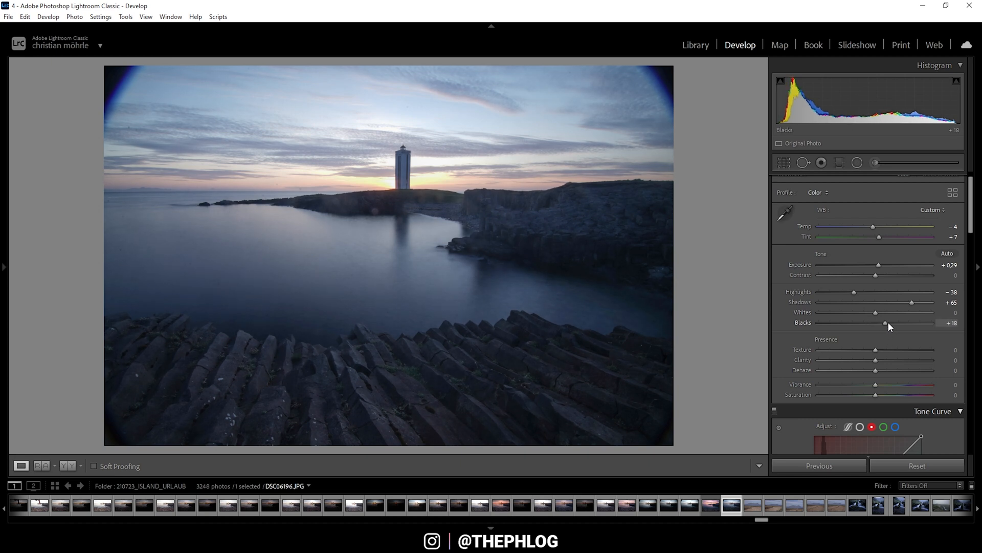
drag(889, 321, 889, 321)
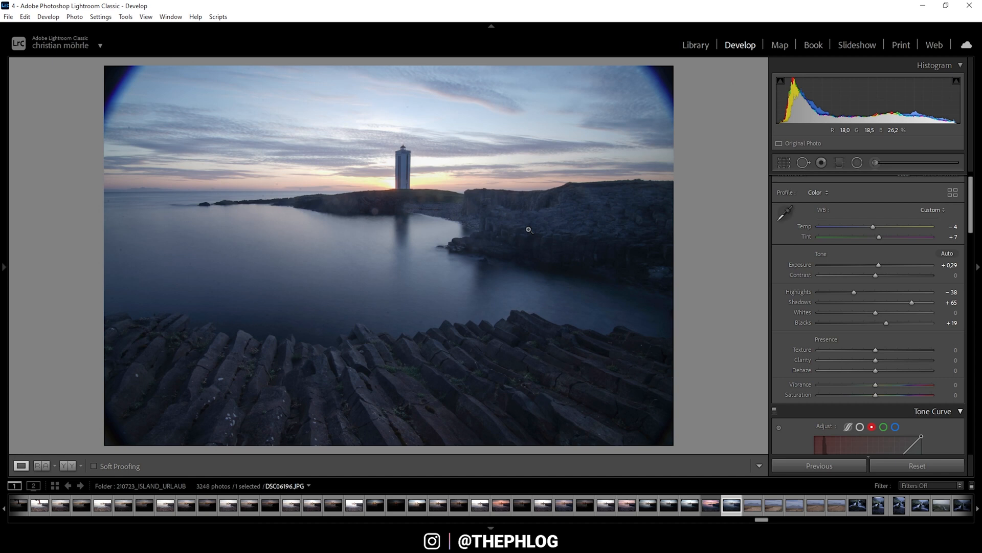
drag(874, 275, 865, 275)
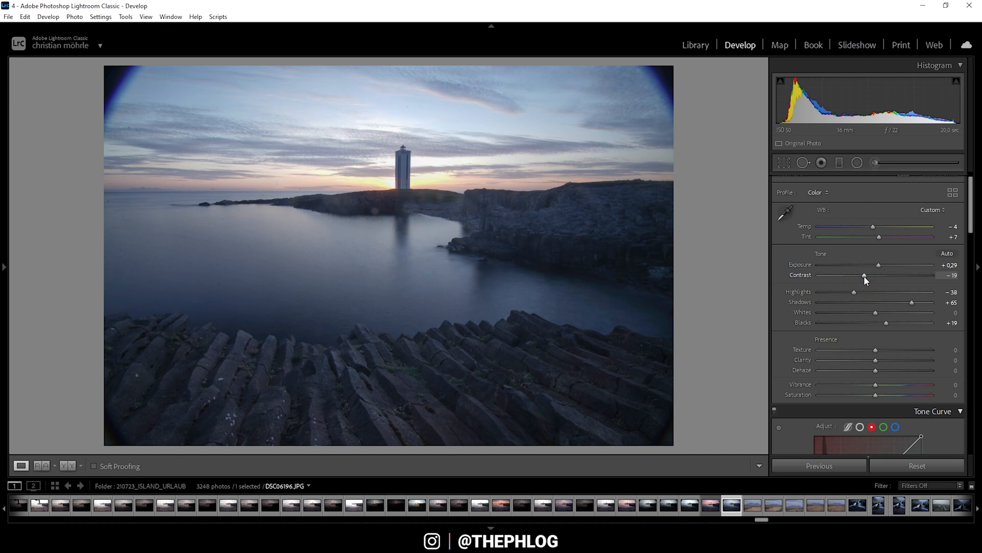
double_click(864, 275)
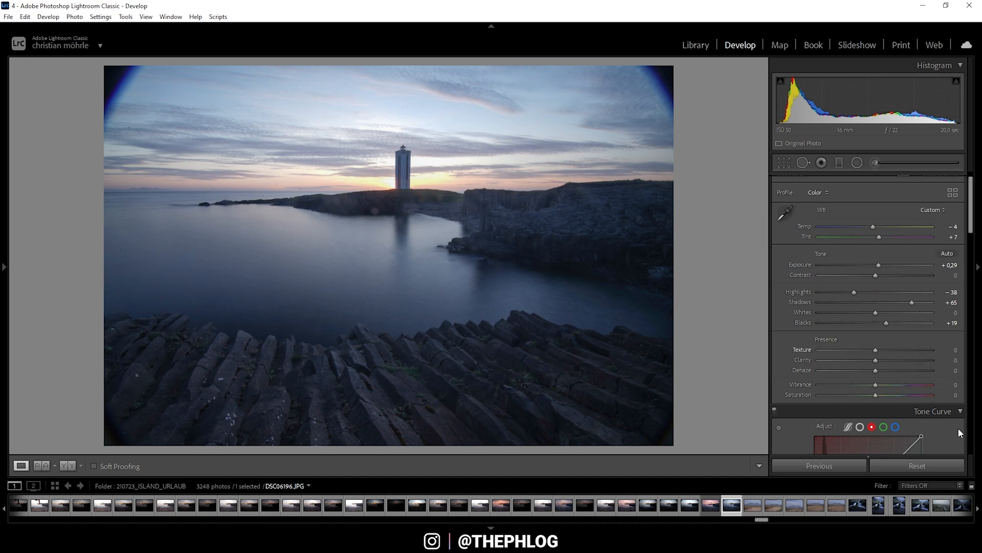
Raise Texture to +23 and Vibrance to +23.
drag(876, 350, 890, 351)
drag(876, 384, 892, 388)
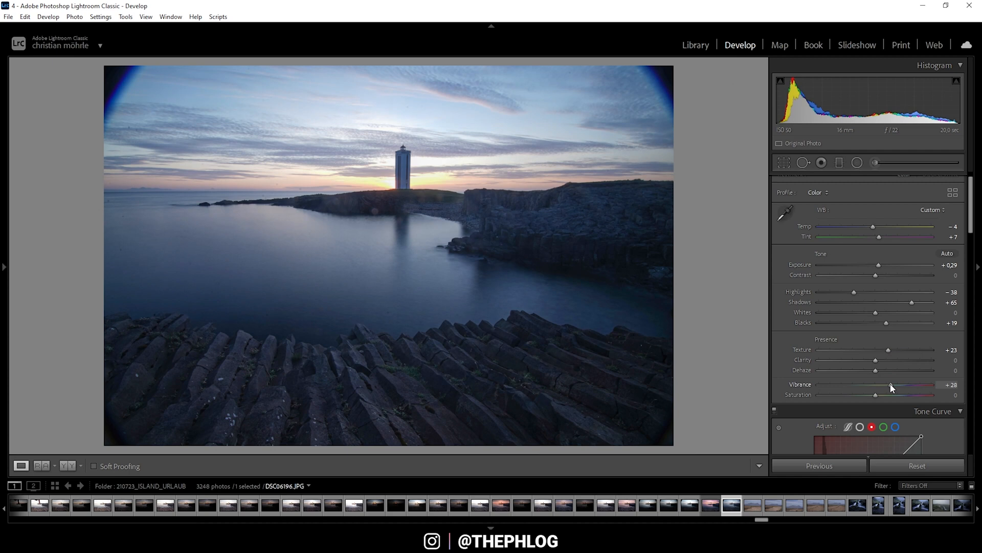
drag(891, 388, 889, 388)
Set Clarity to -17 and Exposure to -0.39 in the graduated filter covering the sky.
click(837, 167)
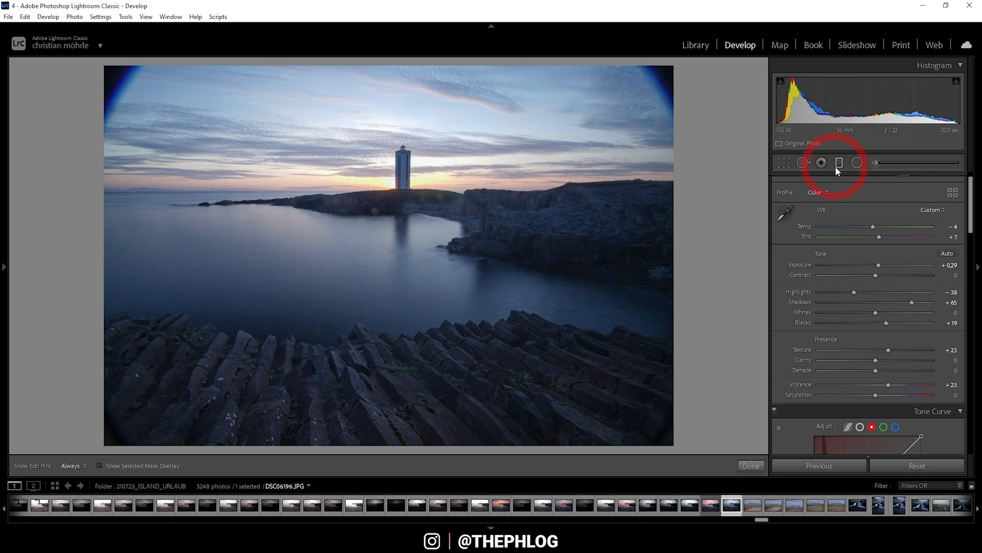
click(413, 132)
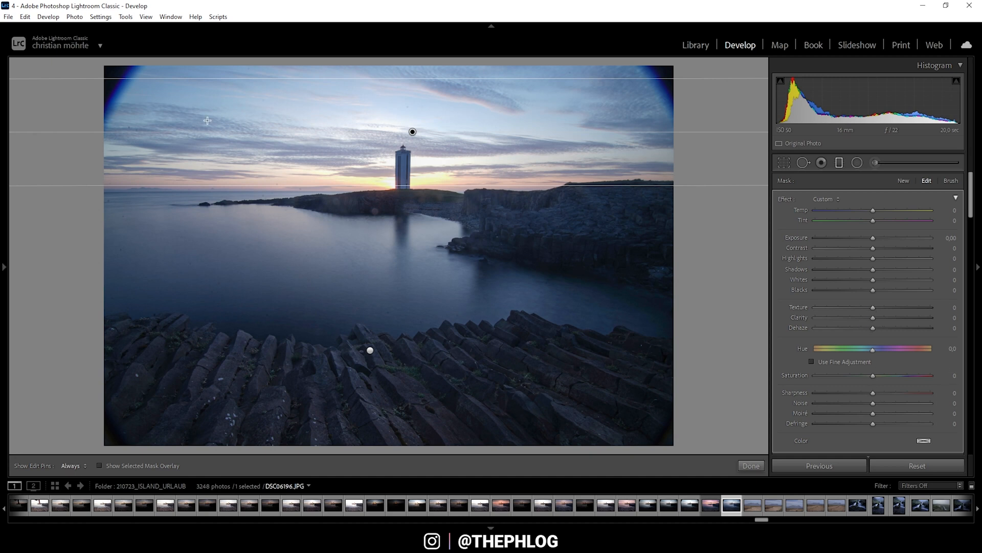
drag(874, 319, 869, 319)
drag(868, 319, 863, 318)
drag(874, 241, 867, 240)
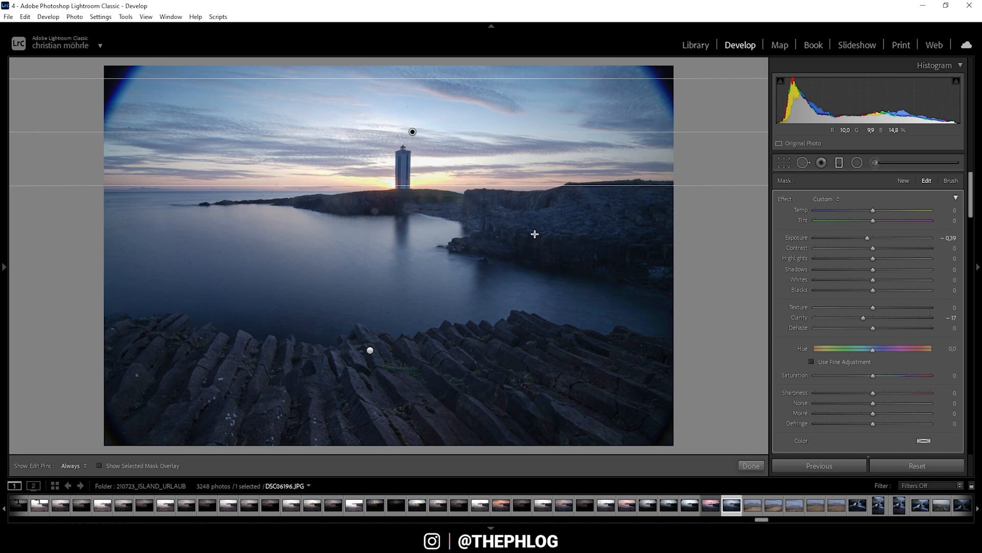
In the graduated filter over the foreground rocks, set Exposure to 0.46, Contrast to 12, Texture to 5 and Clarity to 15.
click(370, 350)
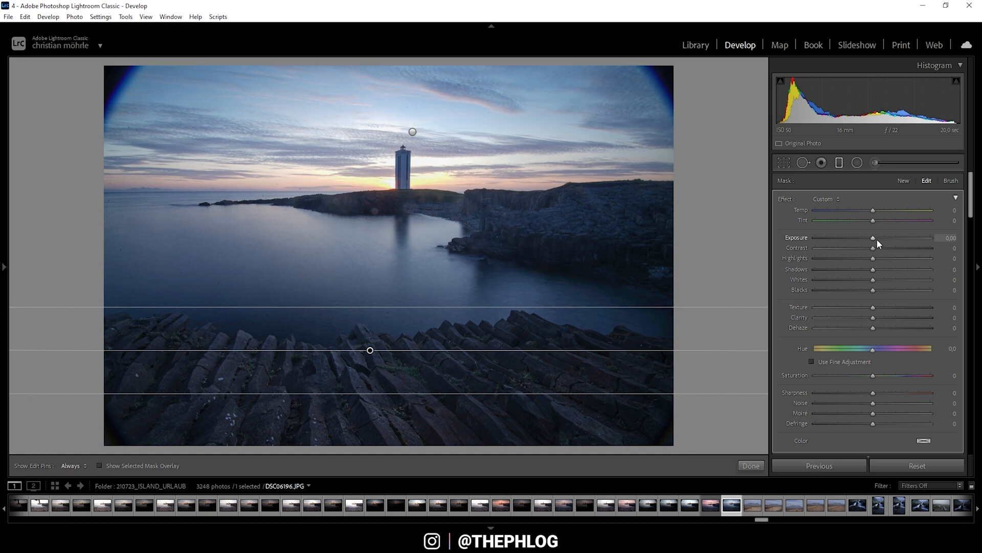
drag(877, 239, 883, 249)
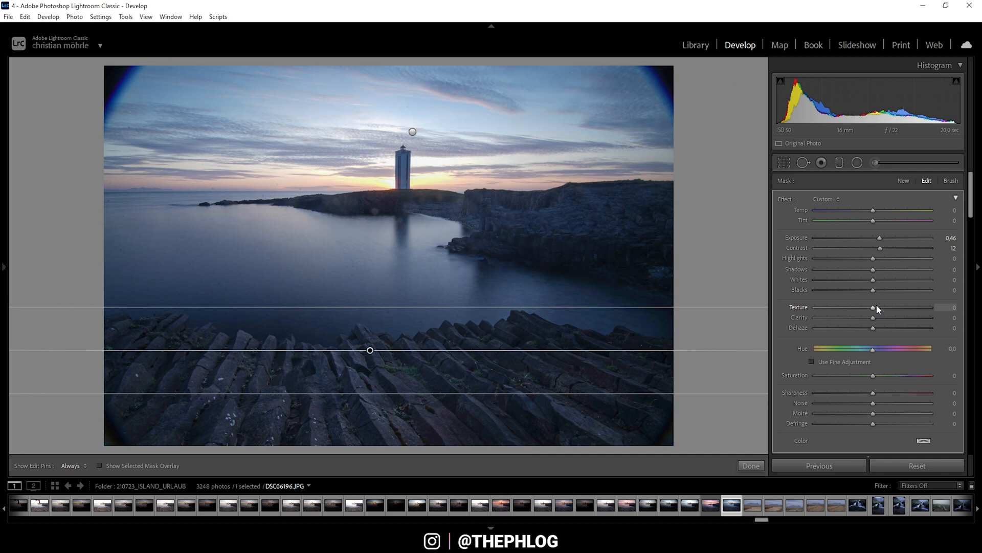
drag(876, 317, 886, 320)
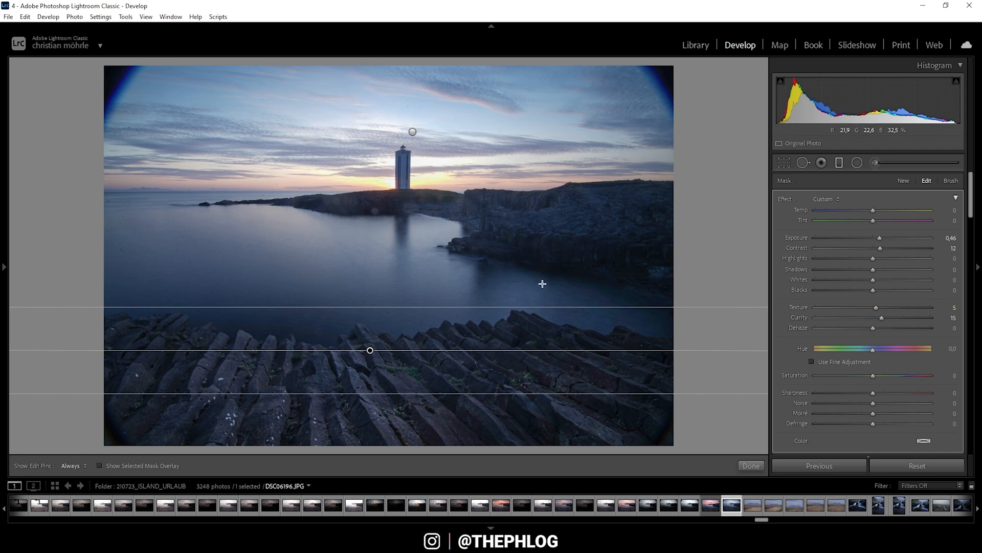
In the radial filter around the horizon glow beside the lighthouse, set Temp to 16 and Blacks to 31, and moderately lower Dehaze.
click(859, 164)
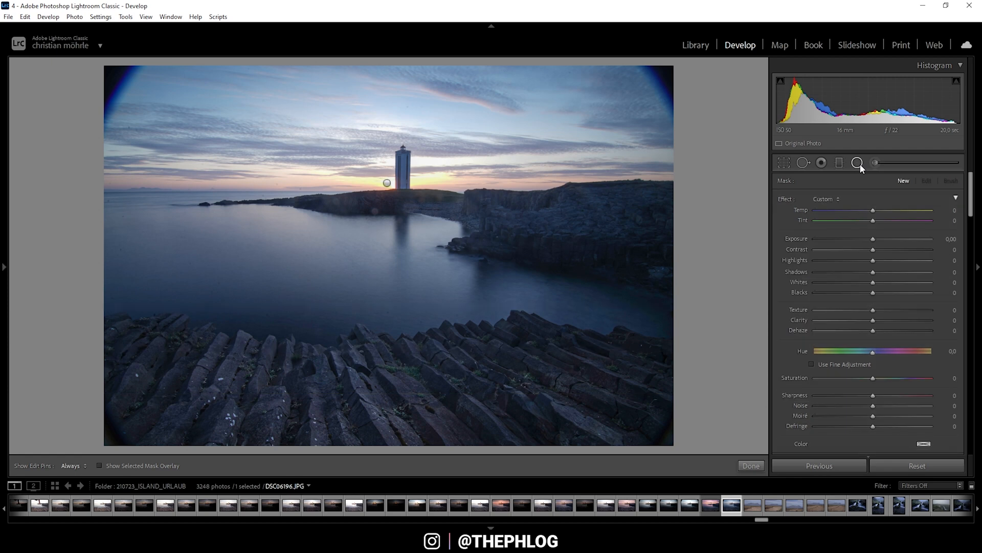
drag(387, 182, 223, 167)
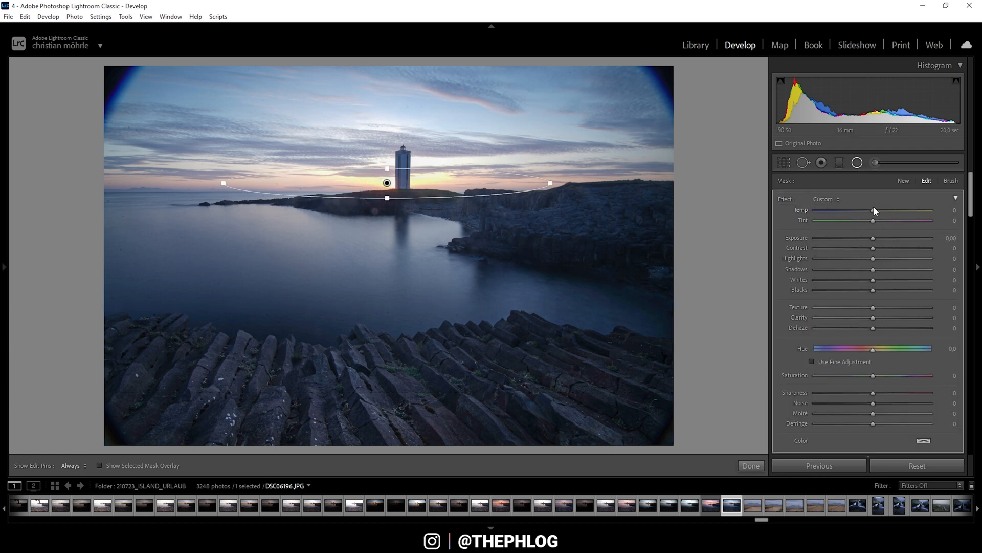
mouse_move(873, 208)
mouse_down()
mouse_move(895, 207)
mouse_move(882, 207)
mouse_up()
mouse_move(873, 290)
mouse_down()
mouse_move(903, 290)
mouse_move(891, 290)
mouse_up()
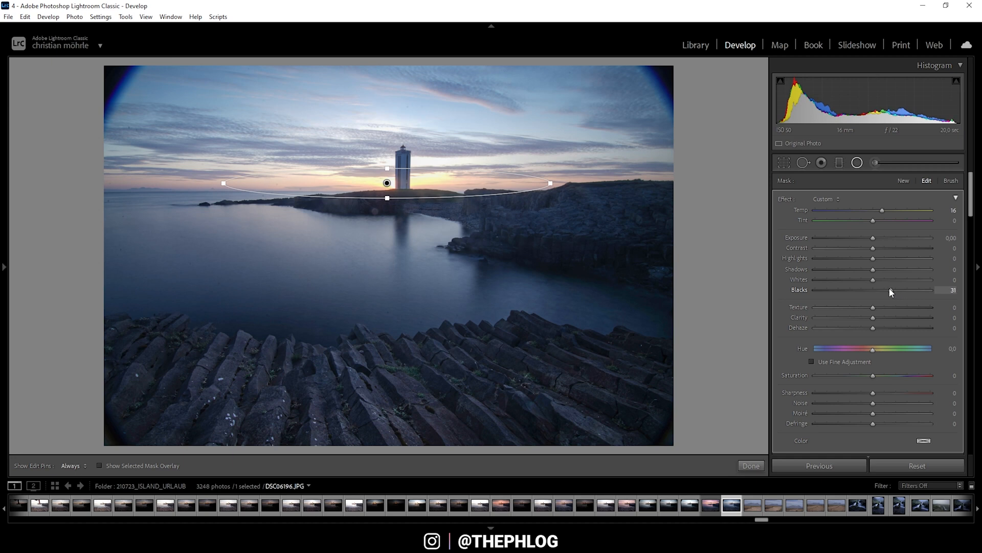
drag(873, 328, 853, 328)
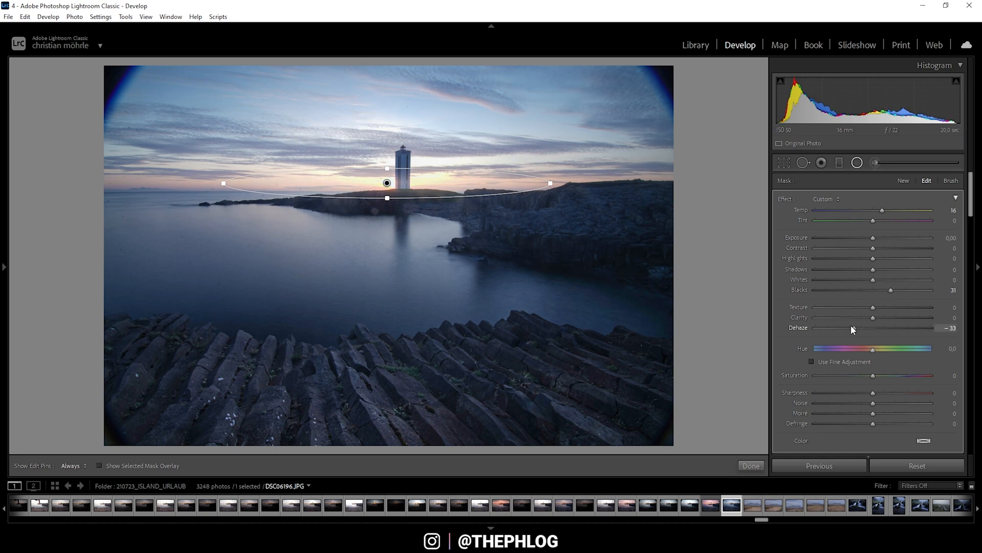
drag(852, 327, 862, 327)
click(857, 163)
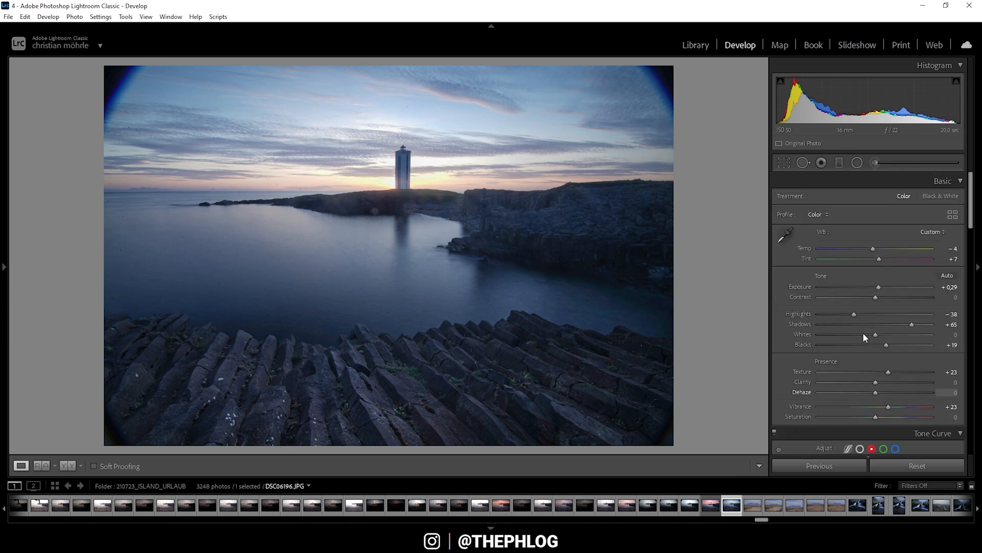
Color grade the highlights a warm orange with a hue of 32 and a saturation of 52.
scroll(919, 322, down, 5)
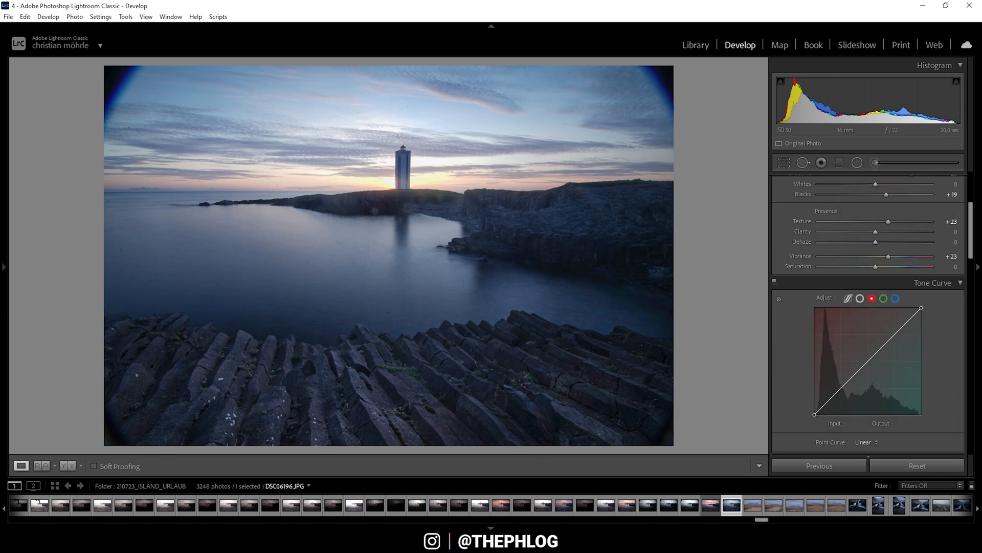
scroll(851, 357, down, 3)
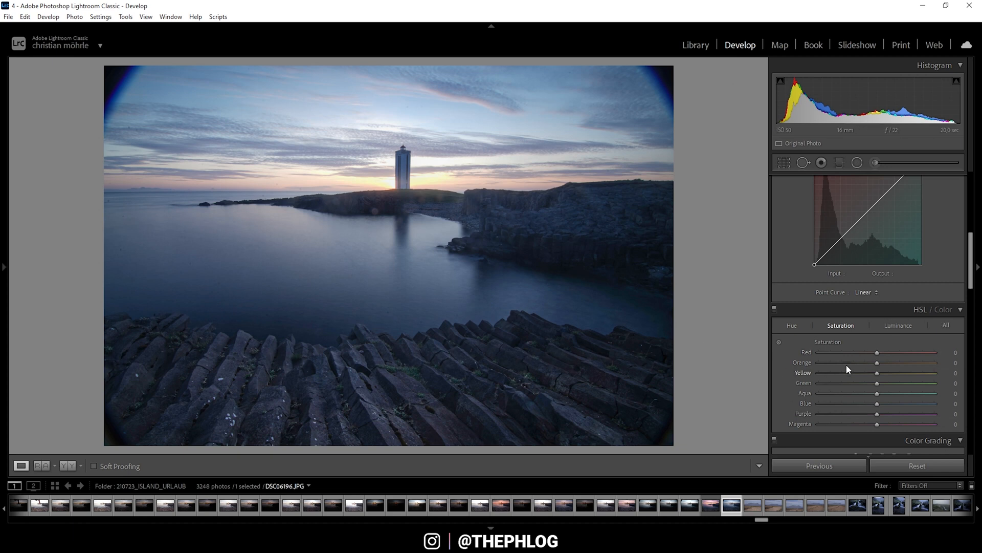
scroll(847, 366, down, 5)
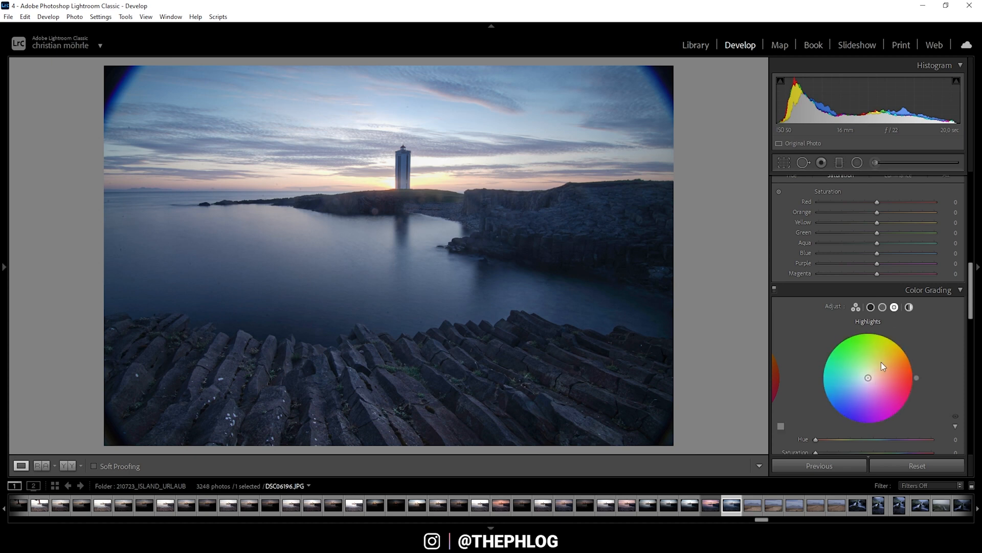
drag(868, 378, 884, 376)
scroll(849, 368, down, 3)
drag(819, 363, 827, 364)
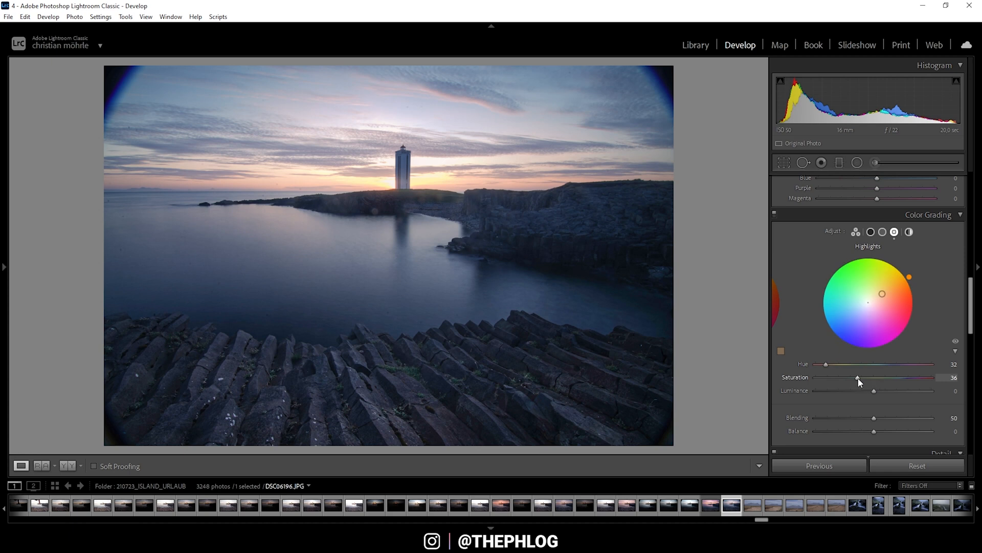
mouse_move(858, 378)
mouse_down()
mouse_move(830, 377)
mouse_move(843, 378)
mouse_up()
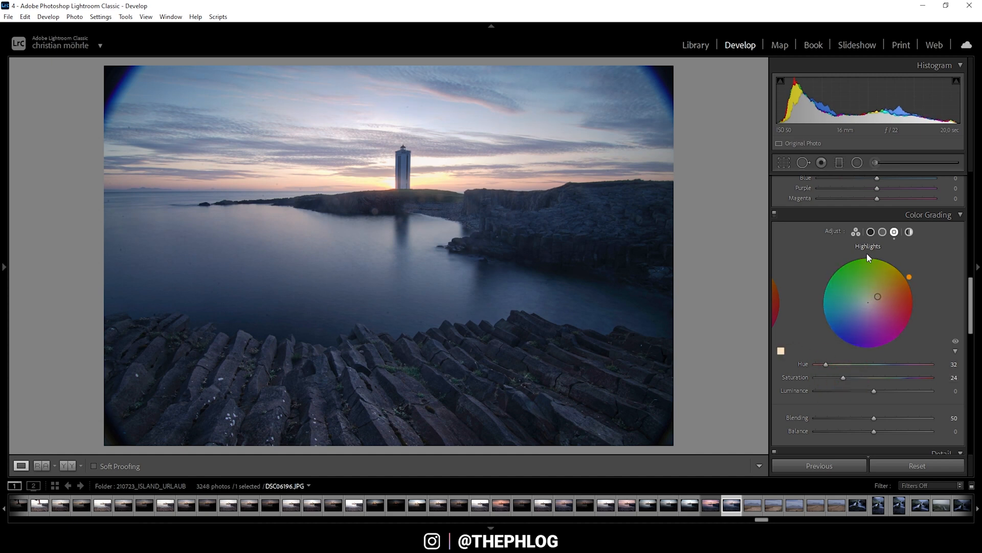
click(884, 234)
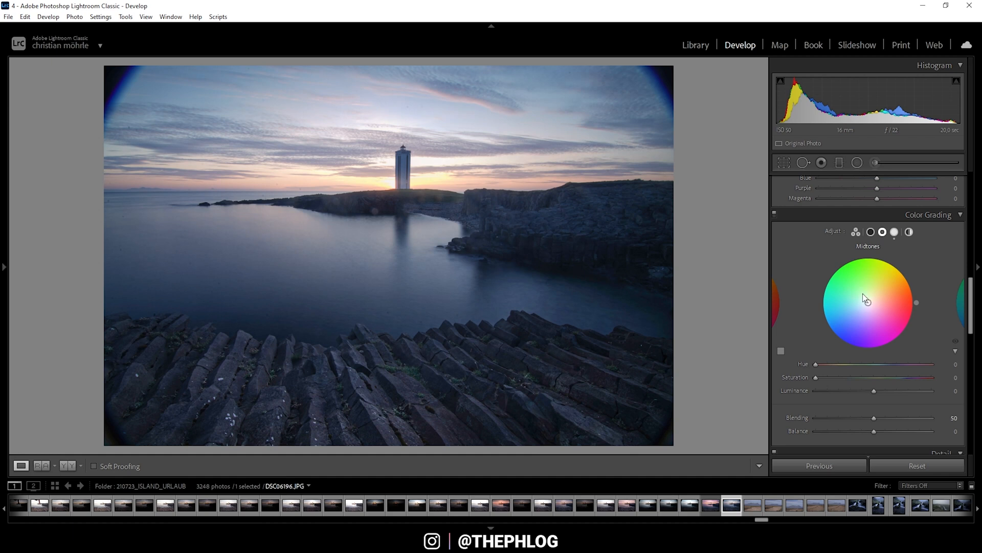
drag(875, 379, 877, 378)
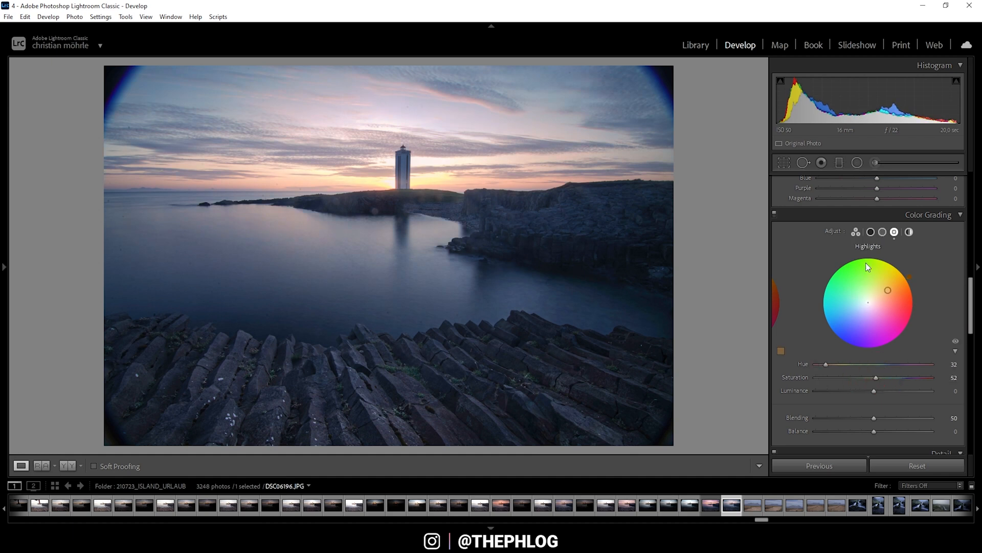
Color grade the midtones with hue 6 and saturation 7, and the shadows with hue 217 and saturation 2.
click(882, 232)
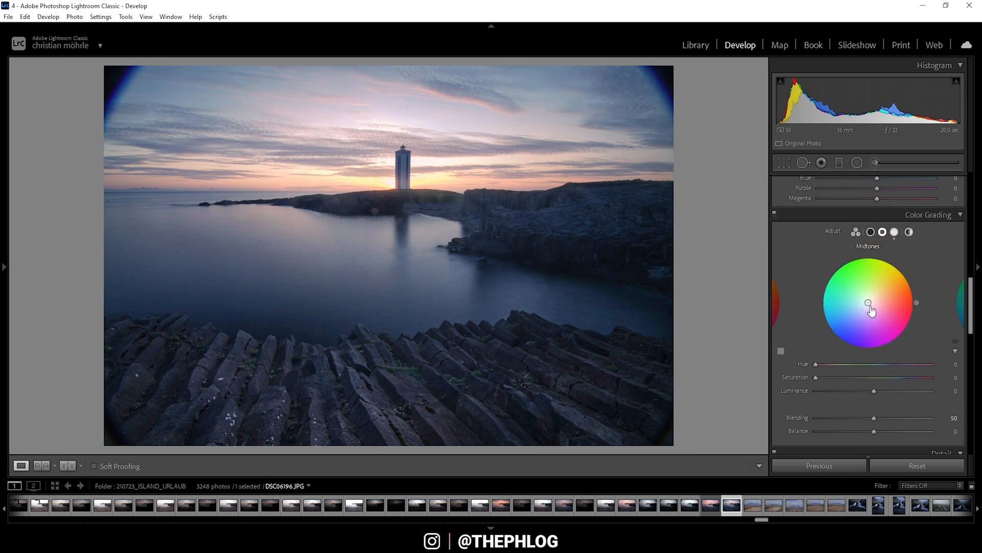
mouse_move(818, 366)
mouse_down()
mouse_move(810, 376)
mouse_move(833, 377)
mouse_move(823, 377)
mouse_up()
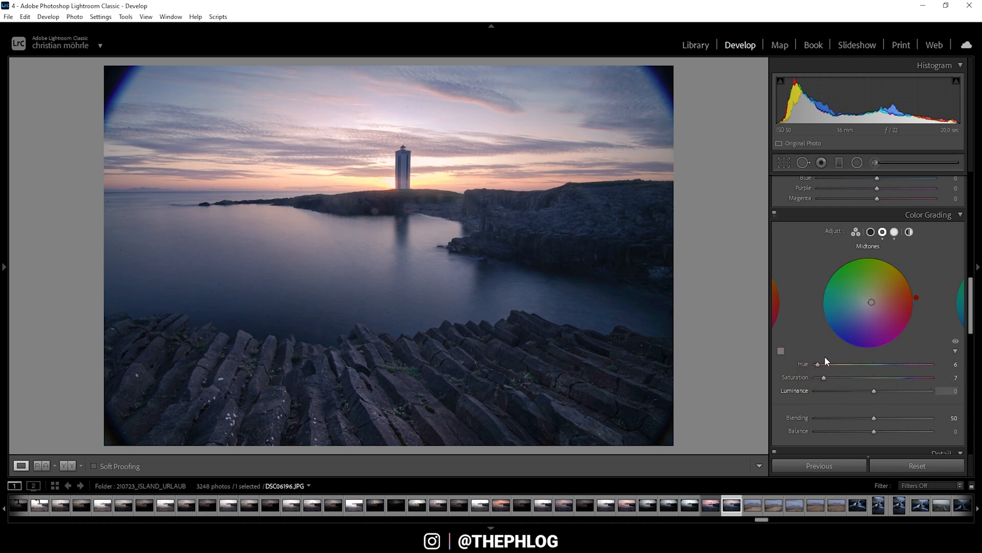
click(870, 232)
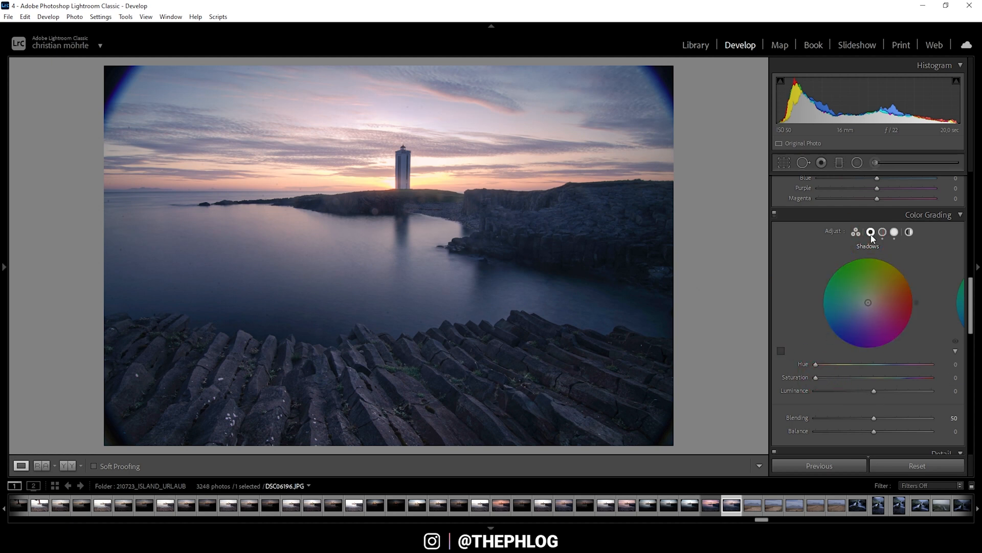
drag(868, 303, 858, 312)
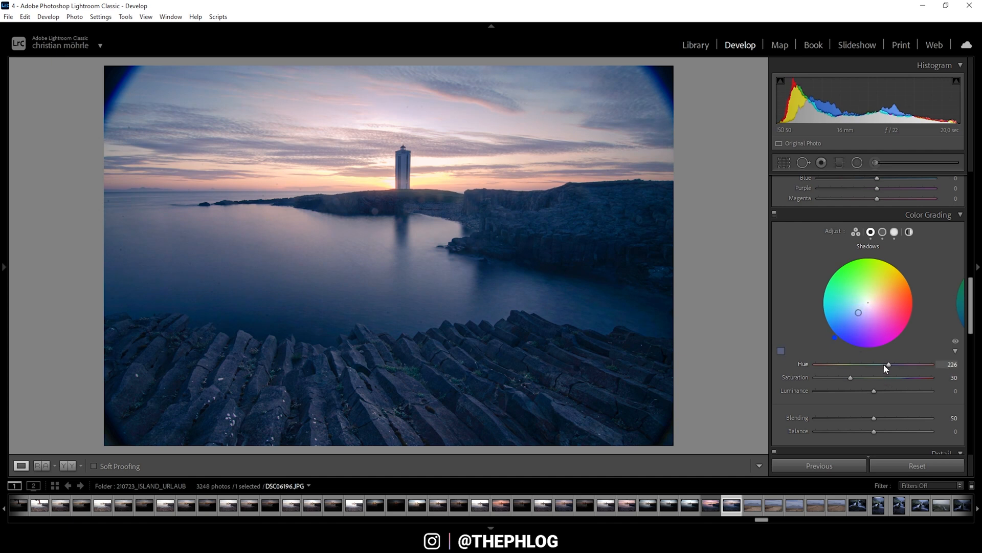
drag(889, 364, 885, 365)
drag(816, 377, 817, 378)
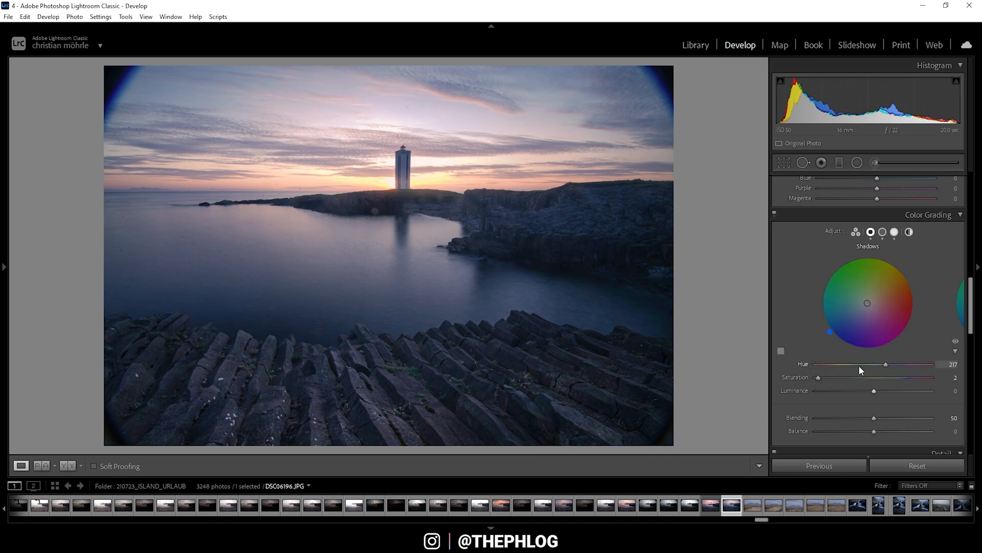
Lower the Blue Primary hue slightly in the Calibration settings and adjust the Blue Primary saturation.
scroll(892, 303, down, 15)
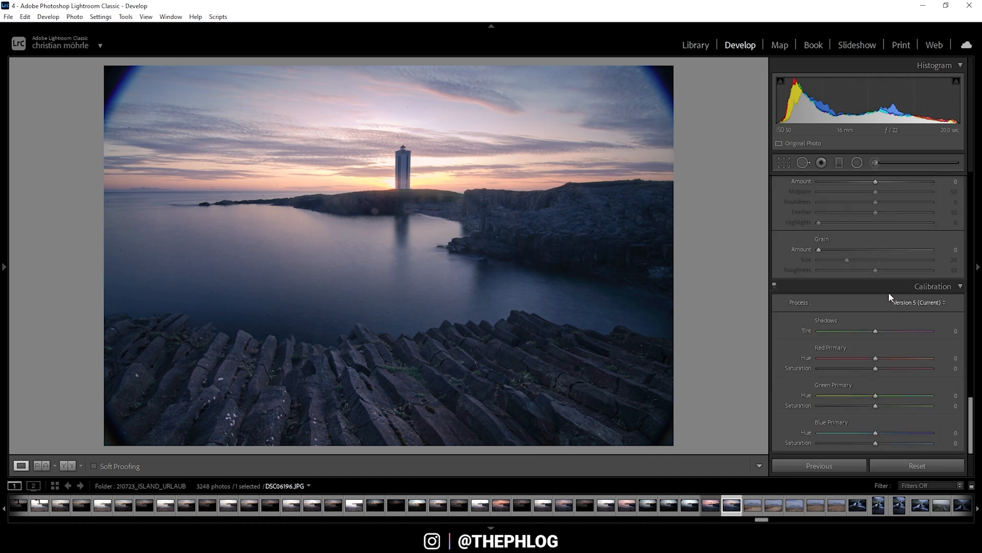
mouse_move(877, 435)
mouse_down()
mouse_move(859, 433)
mouse_move(876, 433)
mouse_up()
click(877, 433)
drag(877, 433, 872, 434)
double_click(890, 442)
Sharpen the photo with an Amount of 31 and a Radius of 0.5, and raise the Masking to around the middle of its range.
scroll(869, 311, up, 5)
scroll(870, 311, up, 3)
scroll(870, 311, down, 1)
drag(819, 280, 773, 287)
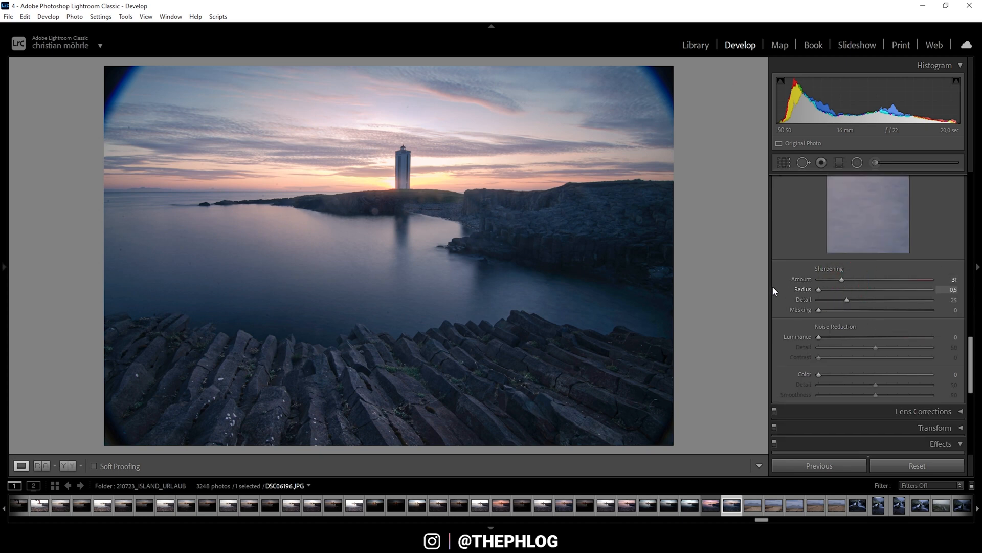
drag(825, 311, 879, 311)
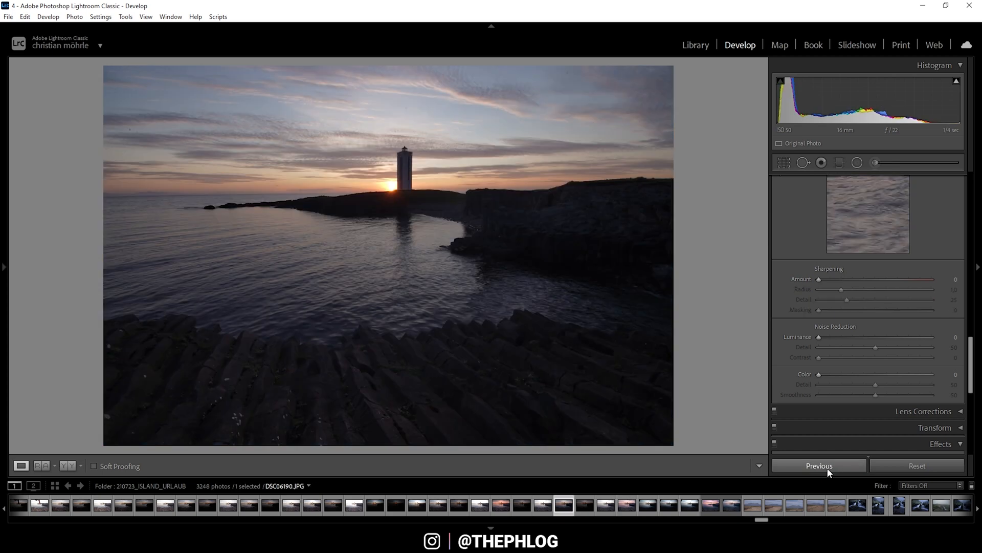
Apply the previous photo's settings to DSC06190.JPG, set Temp to -11 and Tint to -10, and reset Vibrance to 0.
click(828, 468)
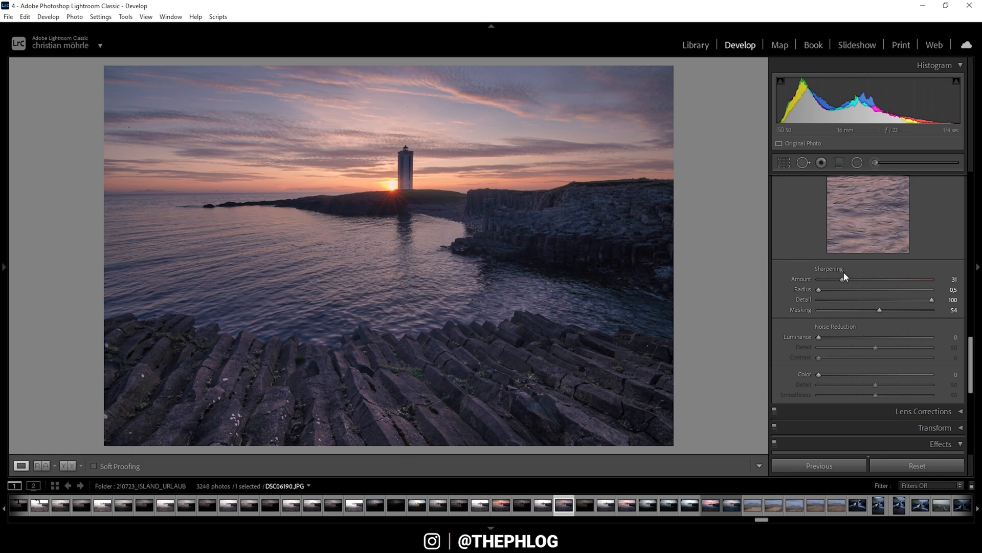
scroll(845, 258, up, 10)
scroll(841, 243, up, 5)
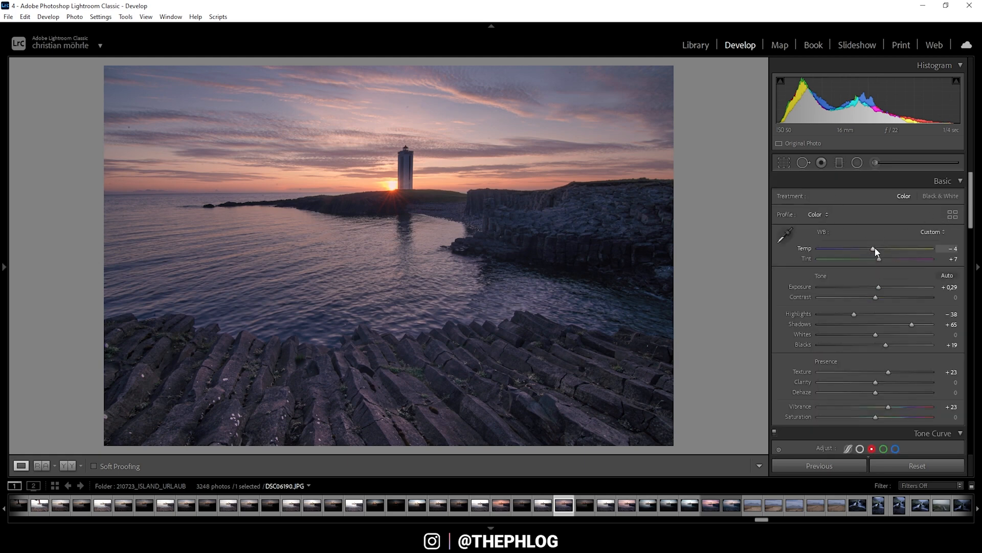
drag(875, 249, 871, 251)
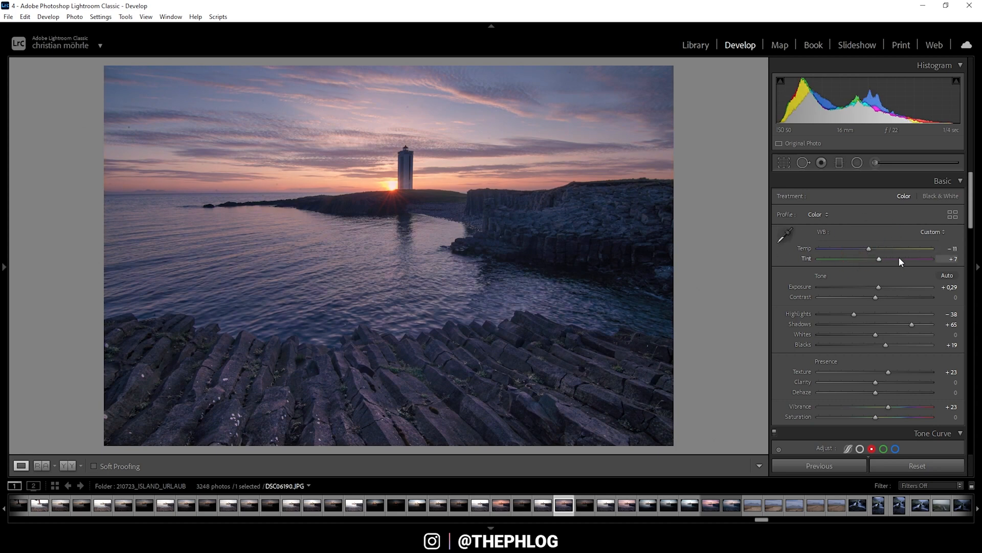
drag(879, 259, 869, 259)
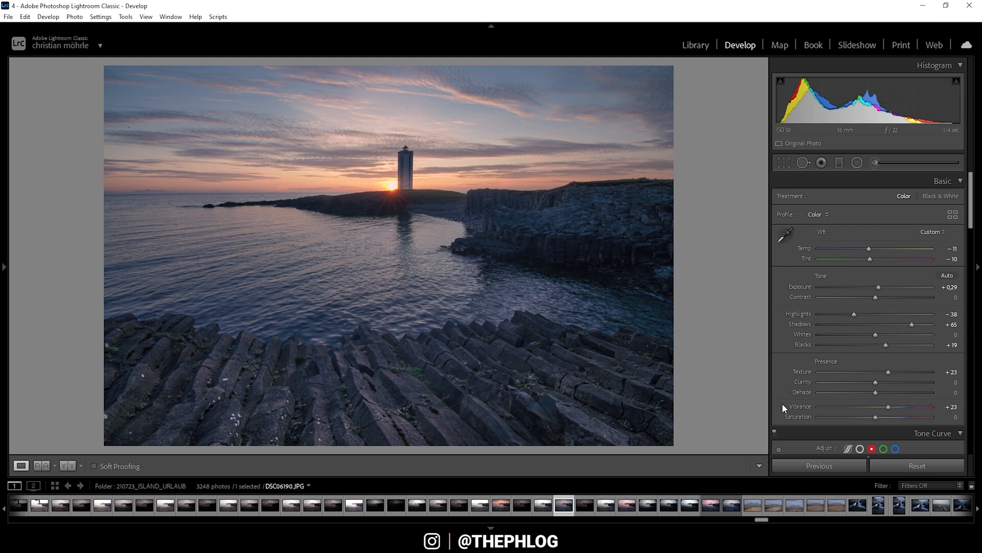
double_click(889, 407)
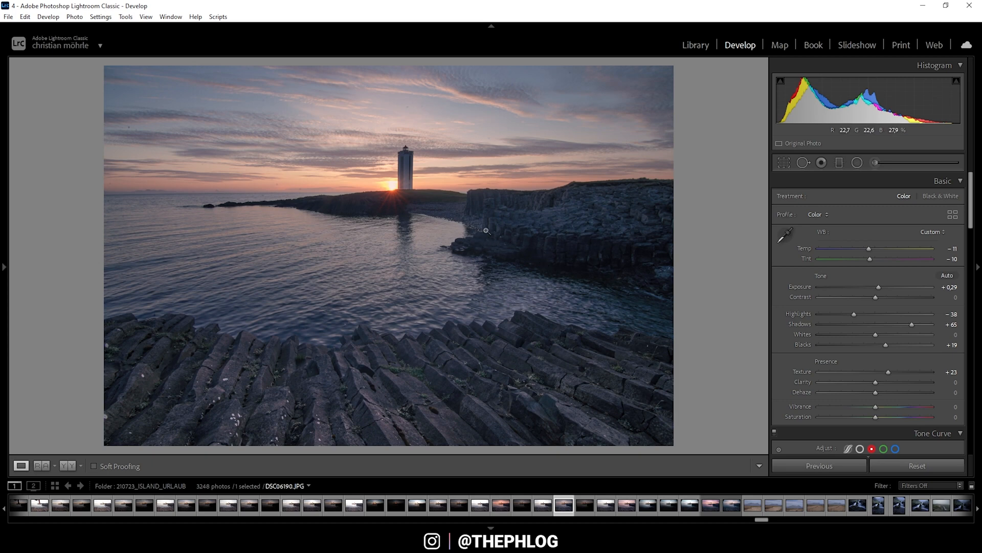
Add DSC06196.JPG to the selection and open both photos in Adobe Photoshop 2021.
ctrl+click(734, 510)
right_click(735, 511)
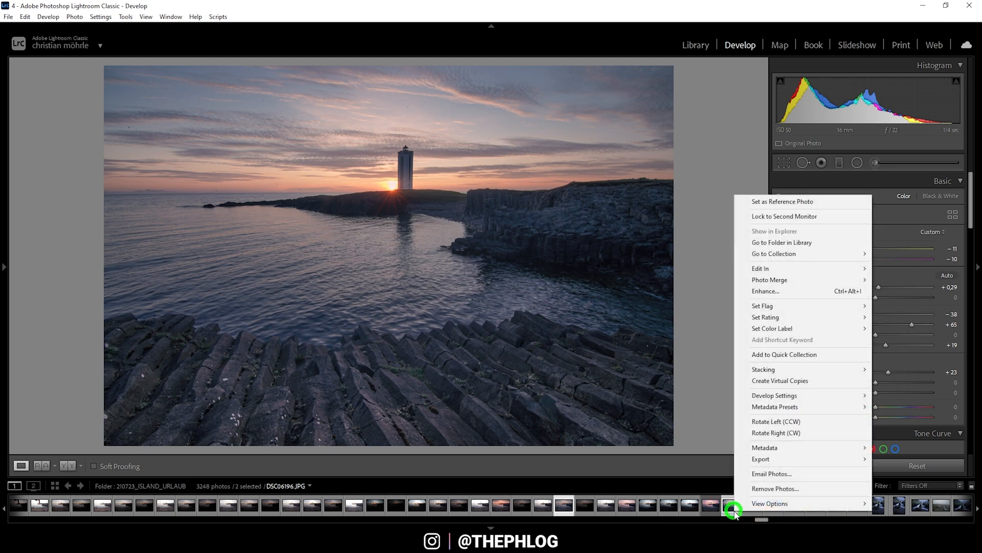
mouse_move(810, 272)
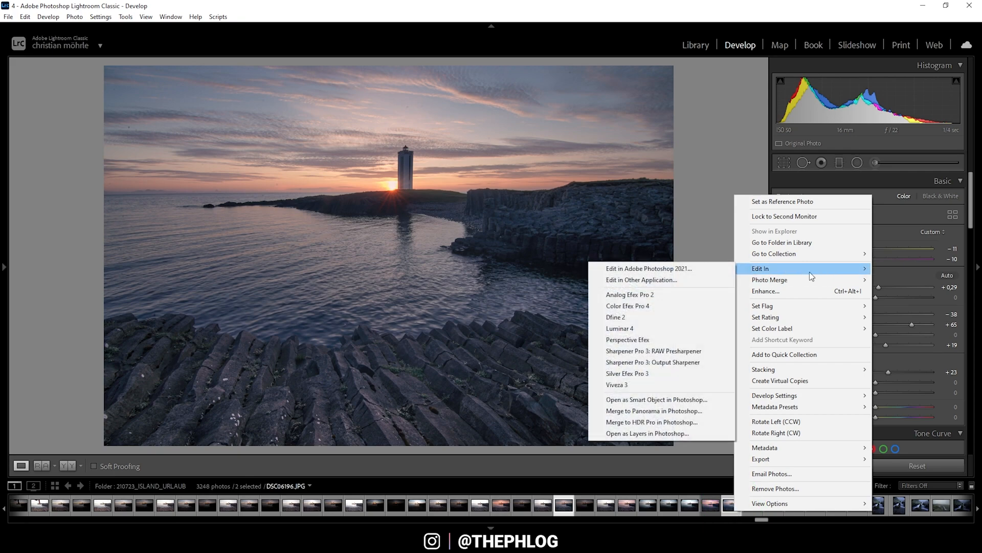
click(660, 268)
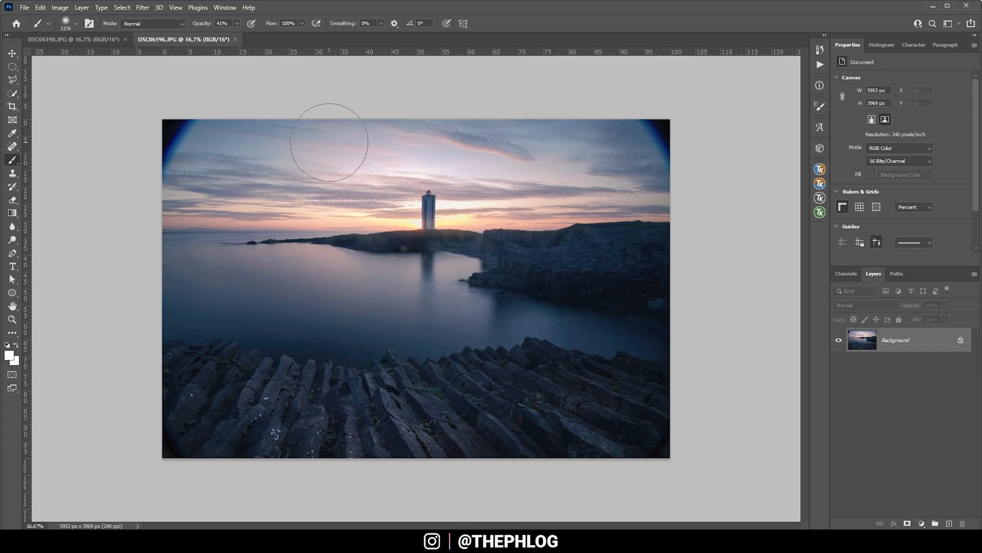
Copy the whole DSC06190.JPG image and paste it as a new layer into DSC06196.JPG.
click(94, 35)
click(162, 38)
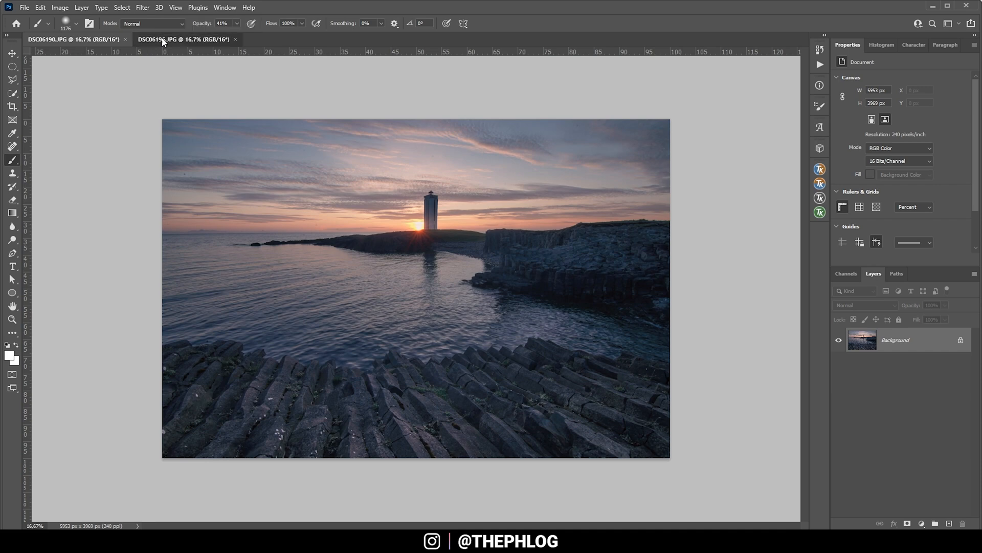
click(88, 39)
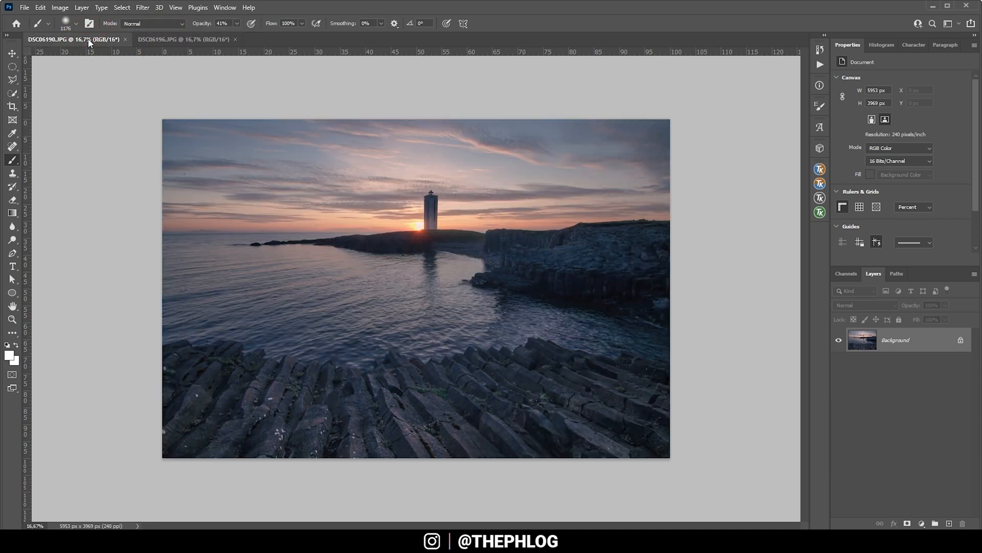
key(ctrl+a)
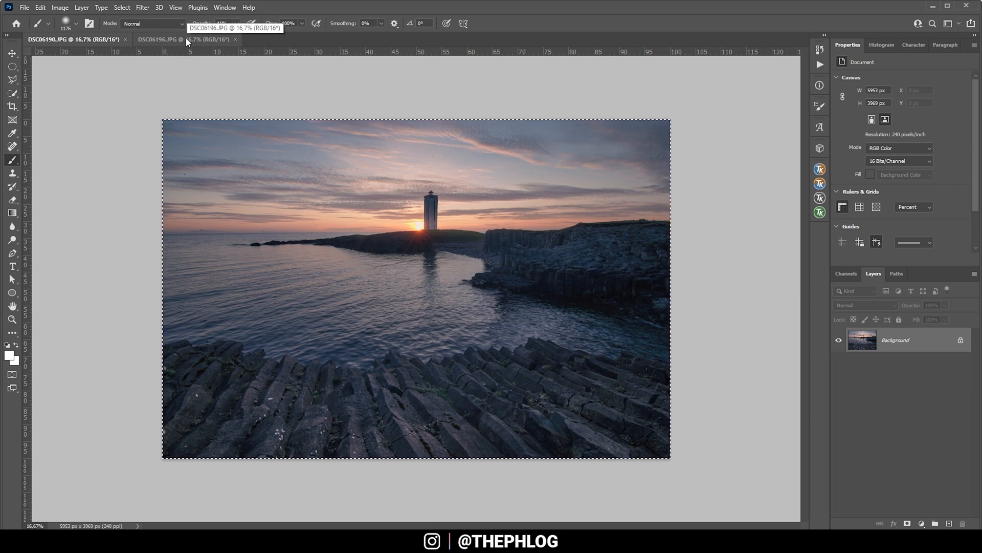
click(186, 40)
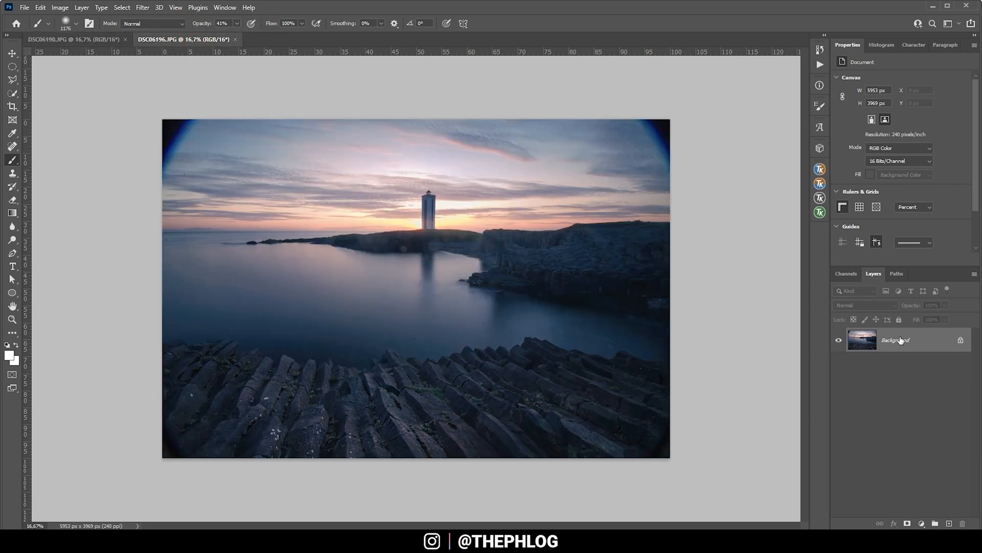
key(ctrl+v)
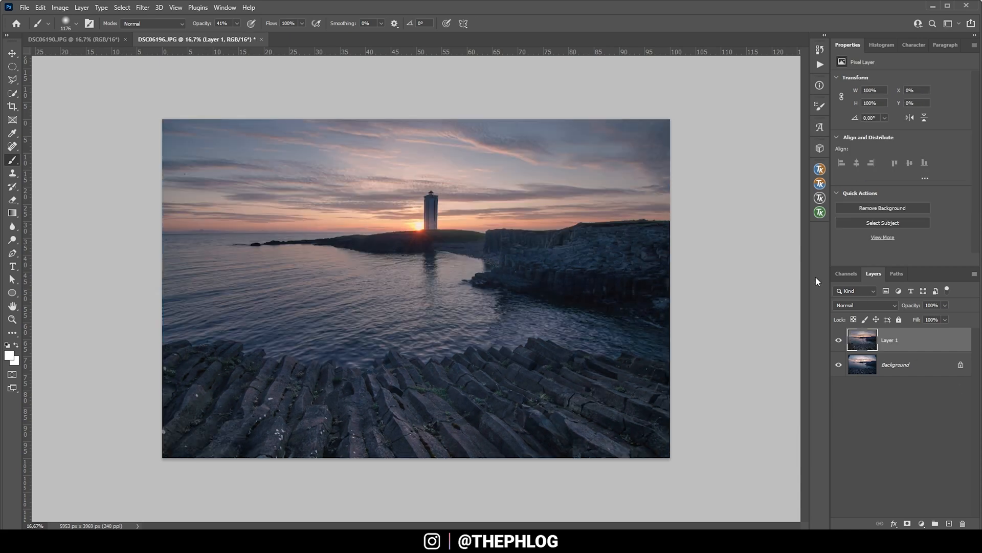
Unlock the background layer, select both layers and auto-align them with the Auto projection.
click(843, 345)
click(844, 344)
click(844, 344)
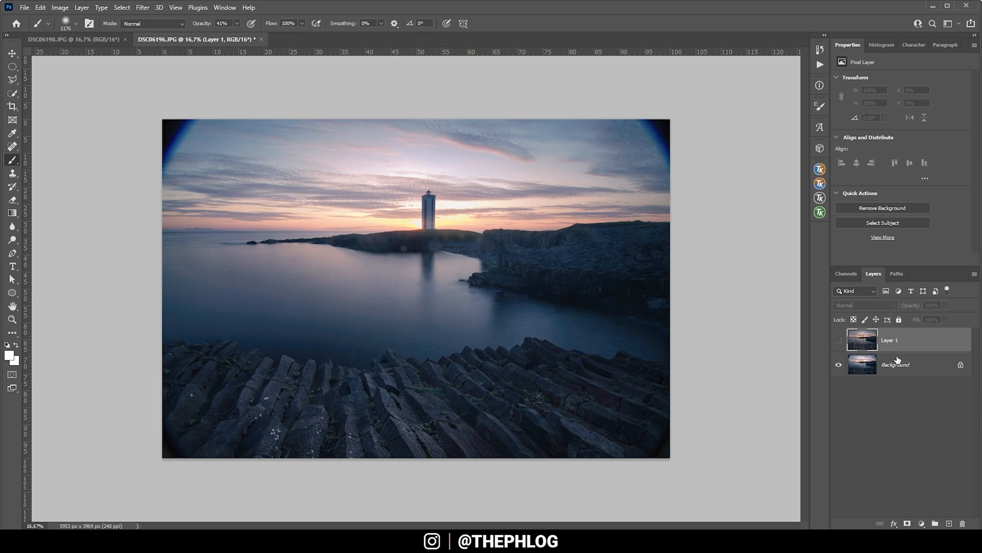
click(961, 365)
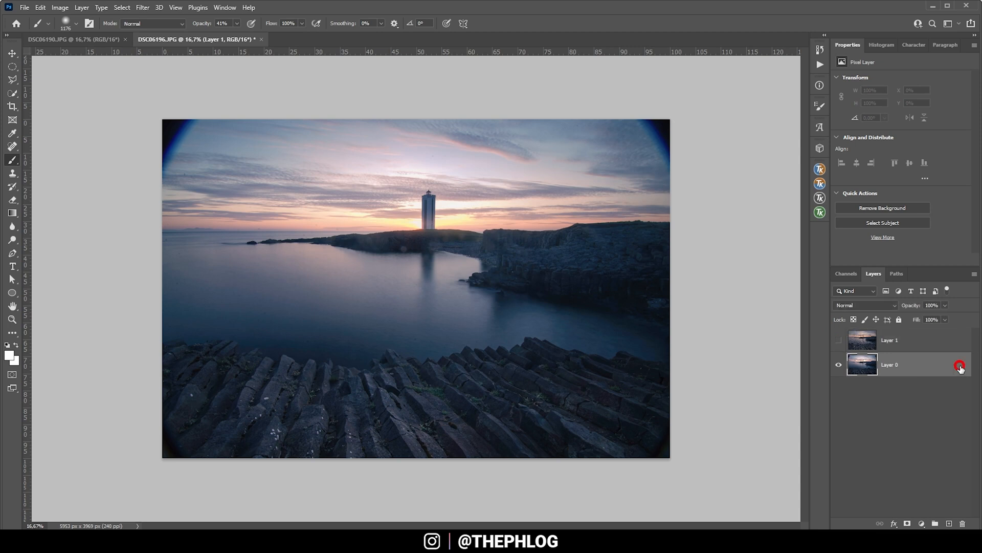
shift+click(894, 340)
click(839, 341)
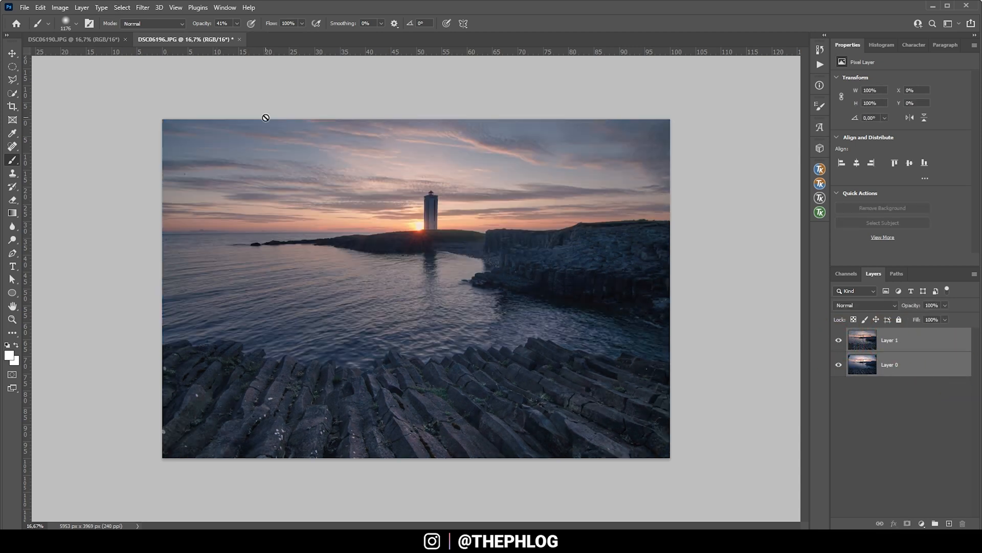
click(42, 9)
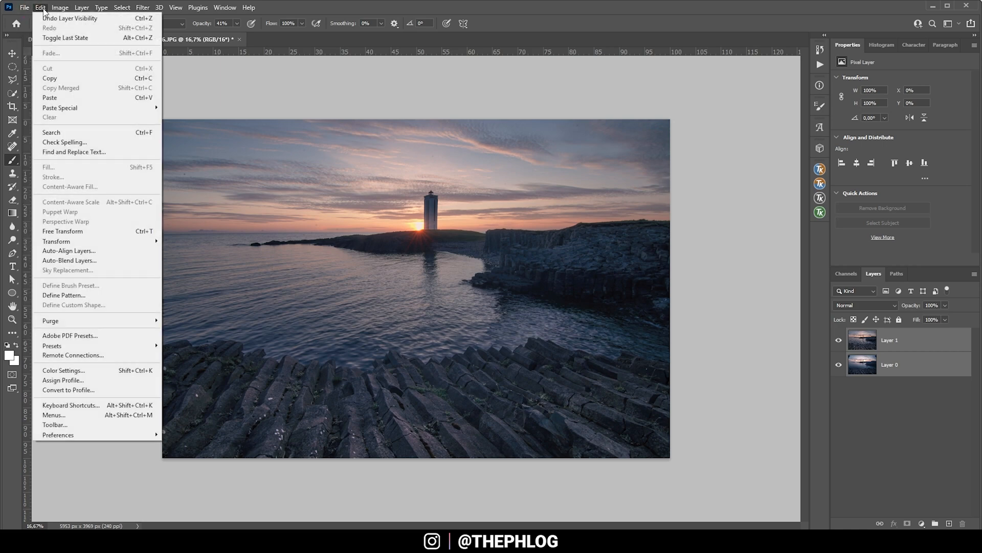
click(52, 251)
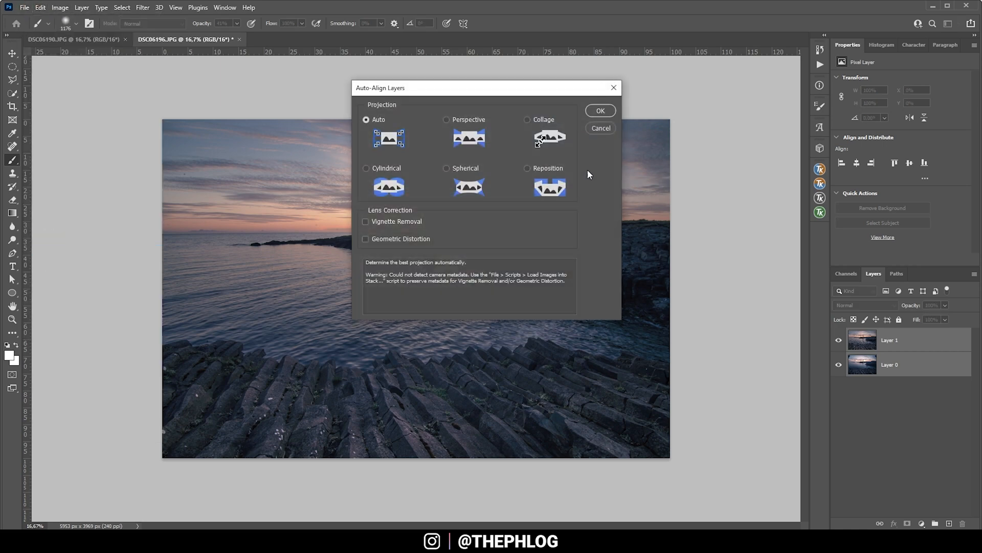
click(602, 115)
Toggle the visibility of Layer 1 to check how well the two exposures line up.
click(837, 342)
click(838, 340)
click(838, 340)
click(838, 340)
click(839, 340)
click(838, 340)
click(838, 340)
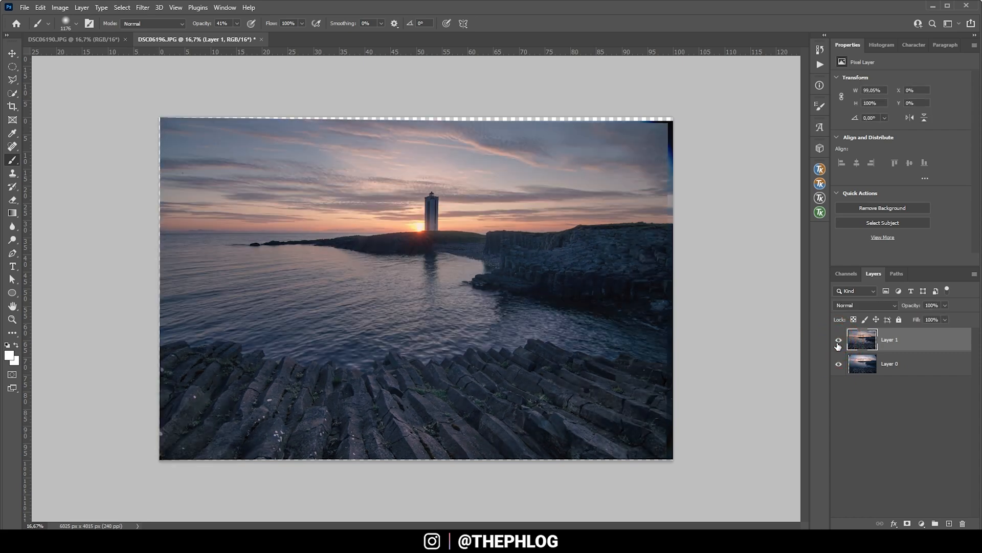
Crop the image slightly on all sides to cut away the transparent and misaligned edges.
key(c)
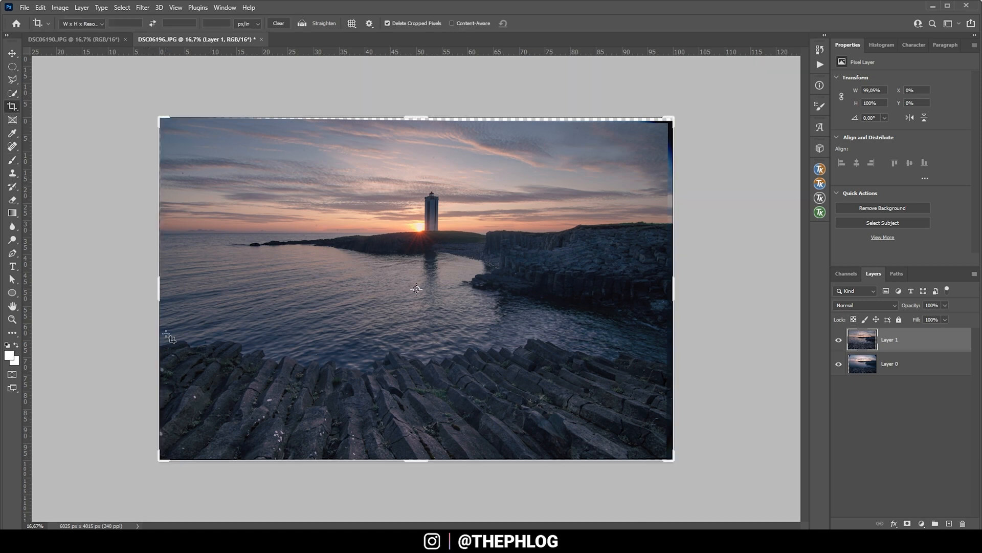
drag(162, 459, 169, 464)
drag(671, 118, 664, 123)
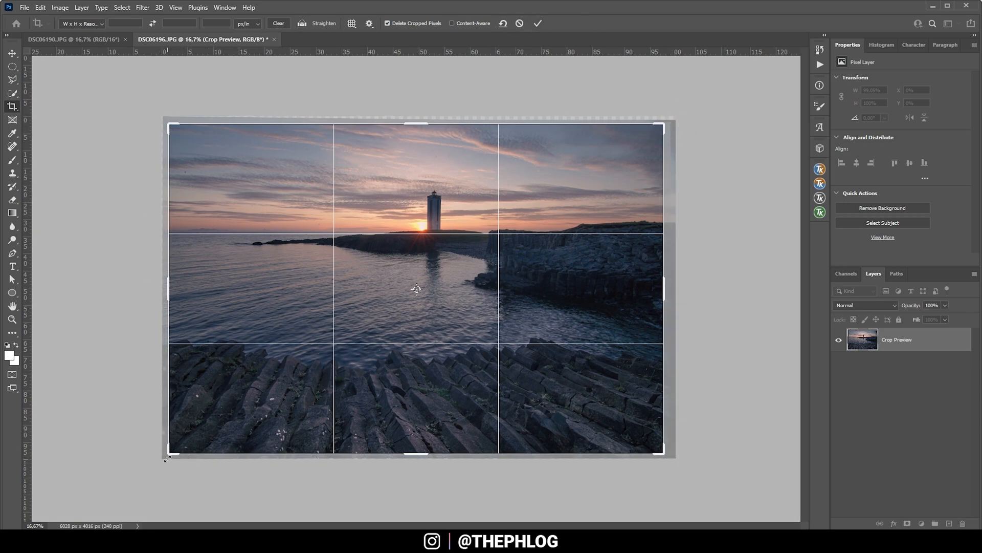
click(538, 23)
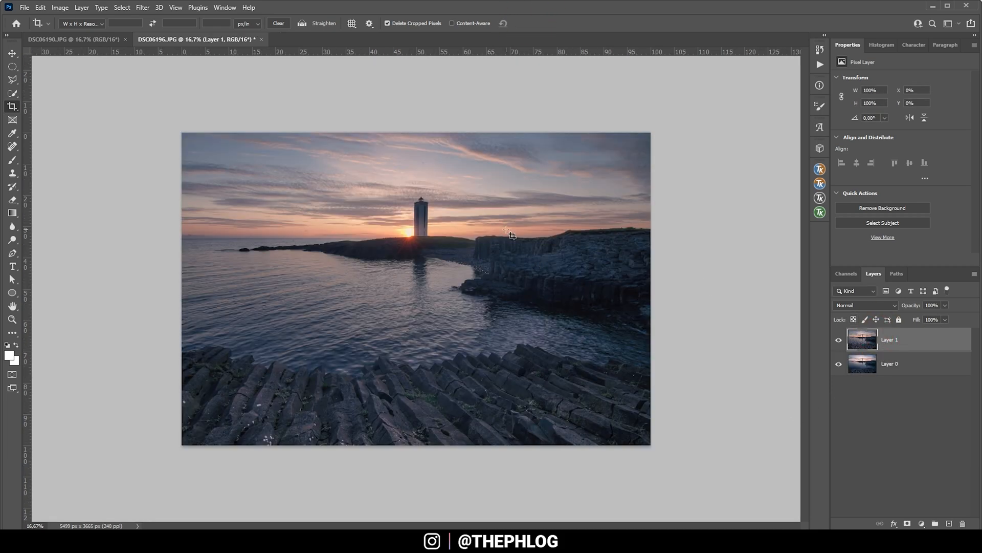
Compare the two exposures and add a black layer mask to Layer 1 that hides it completely.
click(839, 340)
click(839, 340)
alt+click(908, 524)
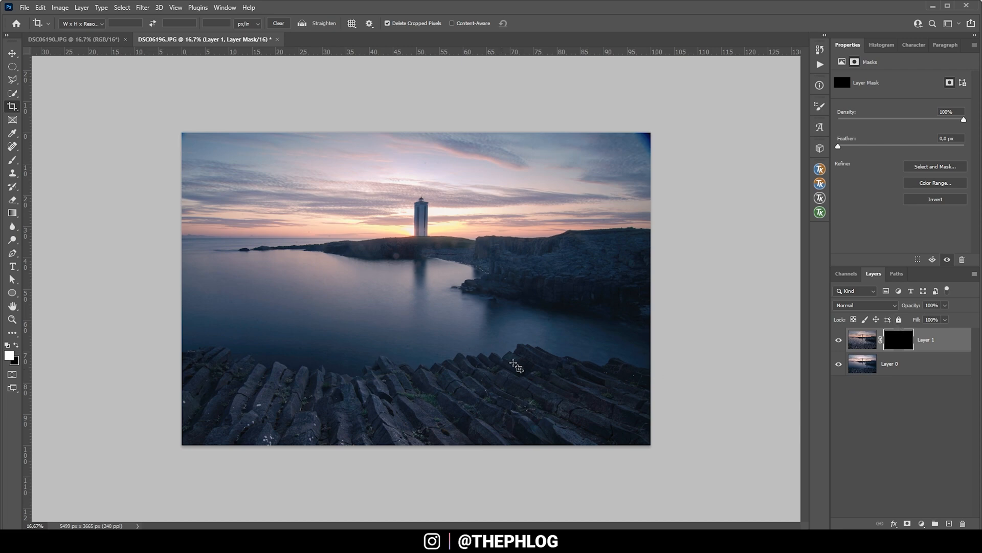
Paint white on Layer 1's mask with the Brush at 100% opacity to reveal the headland and sunstar below the lighthouse.
key(b)
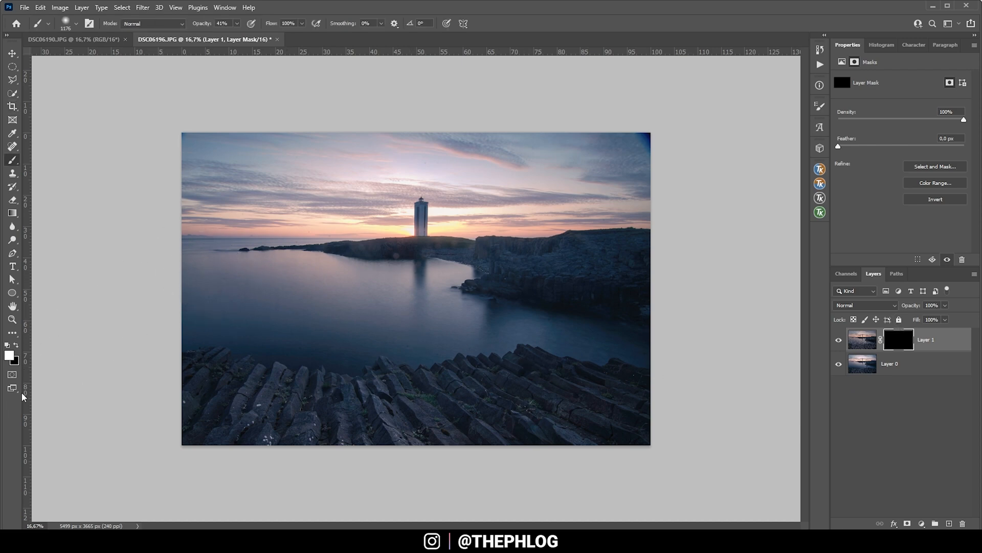
scroll(424, 283, up, 2)
scroll(467, 263, up, 4)
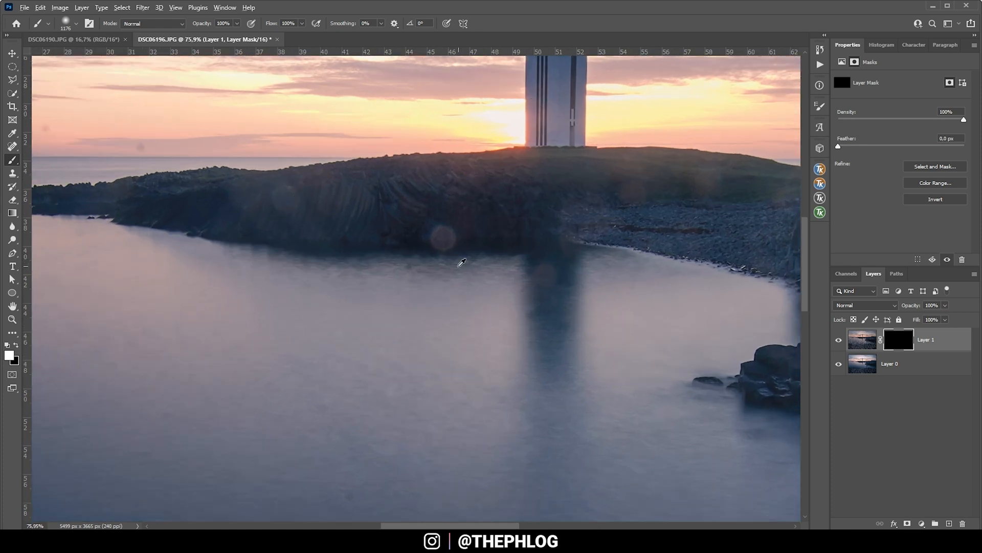
drag(459, 266, 287, 261)
drag(368, 270, 335, 272)
drag(408, 223, 396, 224)
mouse_move(281, 209)
mouse_down()
mouse_move(397, 213)
mouse_move(543, 195)
mouse_up()
mouse_move(146, 195)
mouse_down()
mouse_move(170, 162)
mouse_move(280, 218)
mouse_up()
scroll(187, 168, up, 5)
mouse_move(417, 217)
mouse_down()
mouse_move(371, 222)
mouse_move(400, 249)
mouse_up()
scroll(434, 241, left, 7)
drag(591, 213, 577, 214)
drag(573, 214, 460, 218)
scroll(252, 224, left, 5)
mouse_move(285, 224)
mouse_down()
mouse_move(672, 200)
mouse_move(279, 219)
mouse_up()
scroll(254, 233, up, 8)
drag(291, 225, 261, 213)
Paint black on Layer 1's mask along the headland's shoreline to restore the smooth long-exposure water.
key(x)
mouse_move(414, 239)
mouse_down()
mouse_move(321, 262)
mouse_move(434, 272)
mouse_move(412, 269)
mouse_move(490, 264)
mouse_up()
drag(578, 264, 678, 251)
scroll(671, 246, right, 3)
mouse_move(438, 160)
mouse_down()
mouse_move(438, 185)
mouse_move(498, 199)
mouse_move(686, 210)
mouse_up()
scroll(609, 245, right, 10)
scroll(588, 323, down, 2)
Paint white on Layer 1's mask over the rocky cliffs right of the lighthouse to reveal their brighter exposure.
key(x)
scroll(635, 318, down, 5)
scroll(636, 318, right, 4)
scroll(682, 251, right, 4)
mouse_move(603, 209)
mouse_down()
mouse_move(471, 233)
mouse_move(614, 220)
mouse_up()
scroll(472, 232, right, 2)
key(x)
key(x)
scroll(370, 309, right, 5)
drag(461, 329, 482, 331)
scroll(460, 307, right, 4)
mouse_move(614, 287)
mouse_down()
mouse_move(416, 277)
mouse_move(288, 309)
mouse_up()
scroll(287, 309, down, 2)
scroll(298, 281, left, 5)
key(ctrl+0)
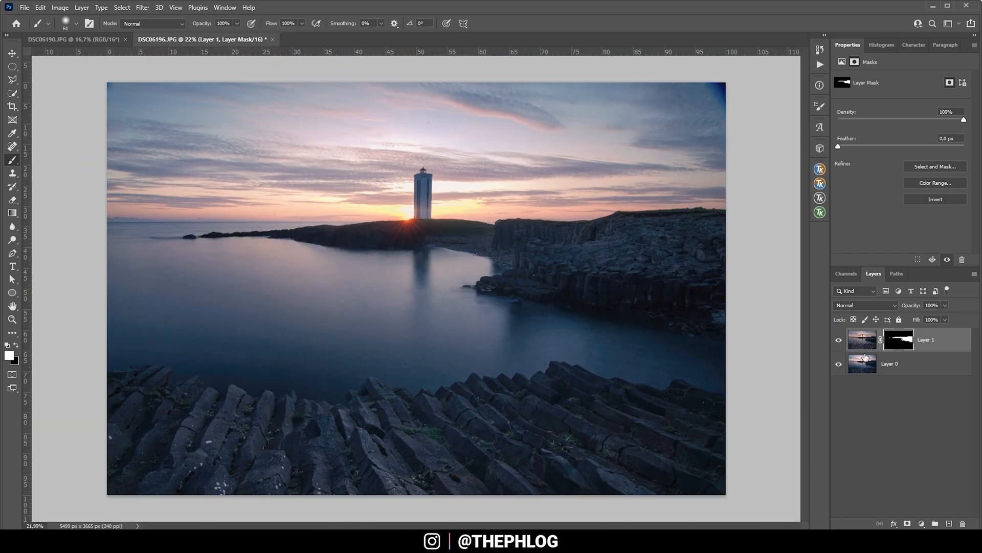
Compare the image with and without the masked Layer 1 and merge both layers into one.
click(839, 340)
click(838, 340)
click(862, 339)
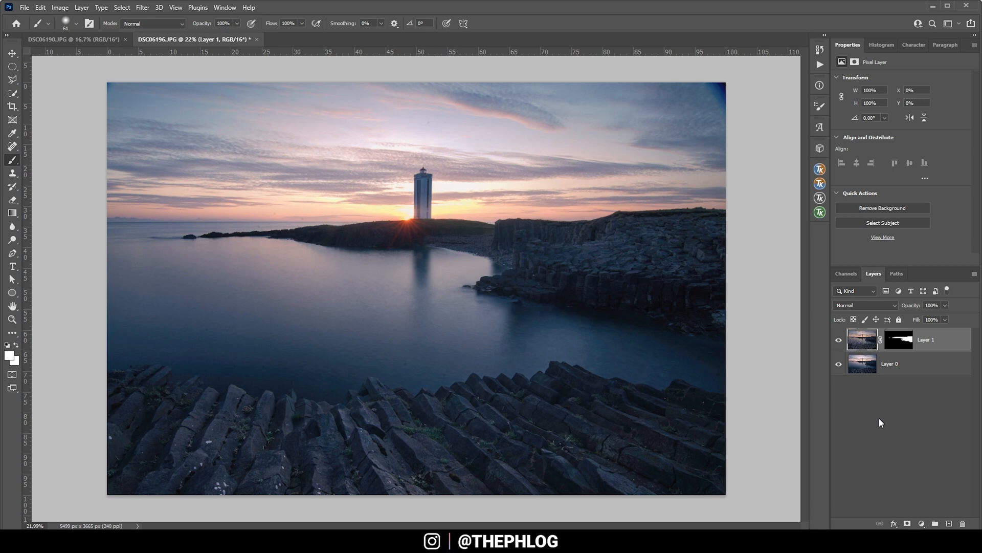
shift+click(887, 363)
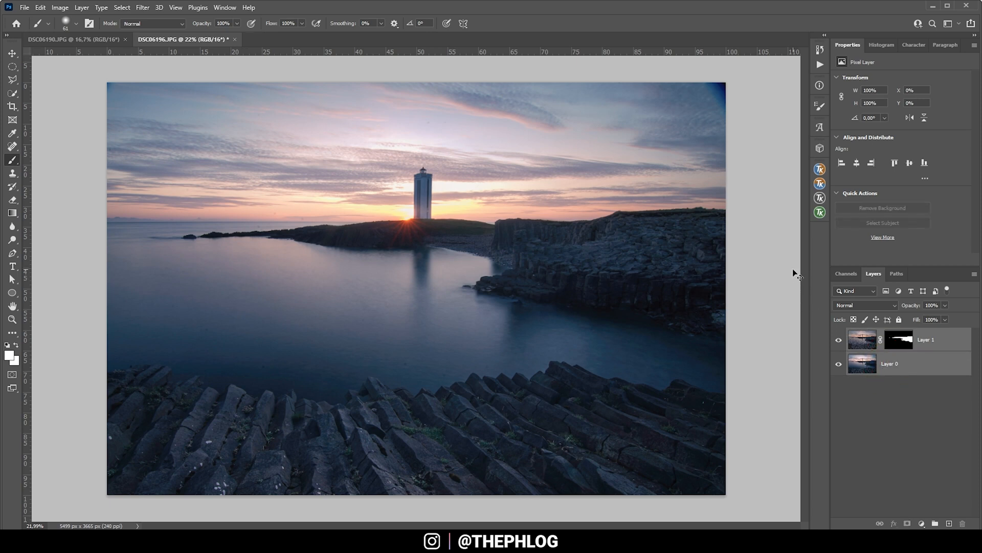
key(ctrl+e)
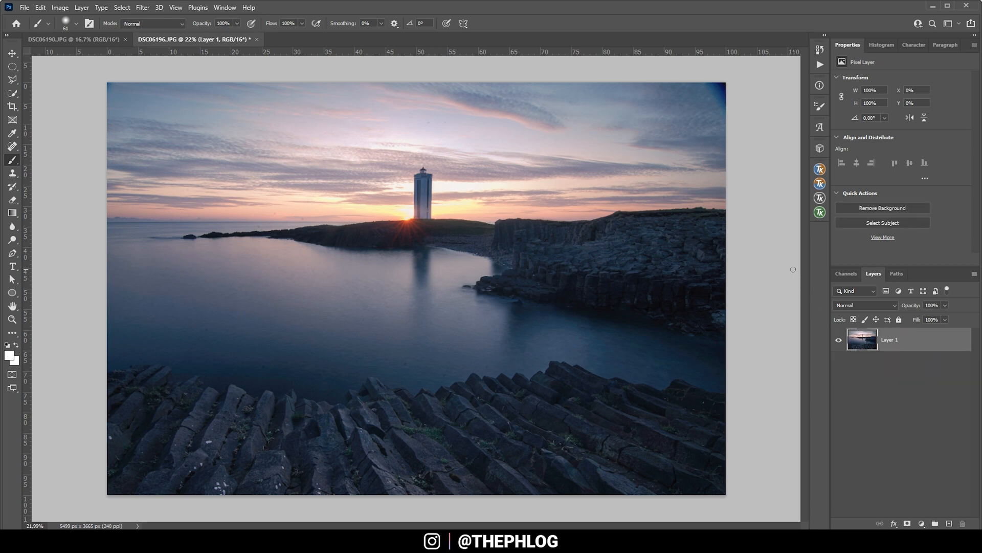
Clone clean sky over the dark vignetted upper-right corner of the photo with the Clone Stamp at size 293.
click(12, 174)
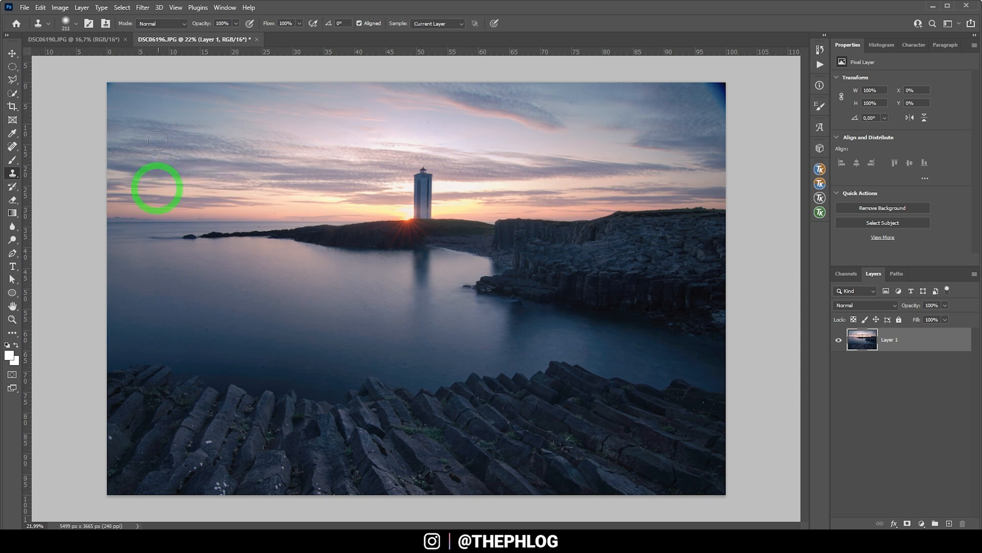
mouse_move(163, 107)
mouse_down()
mouse_move(188, 107)
mouse_move(128, 96)
mouse_up()
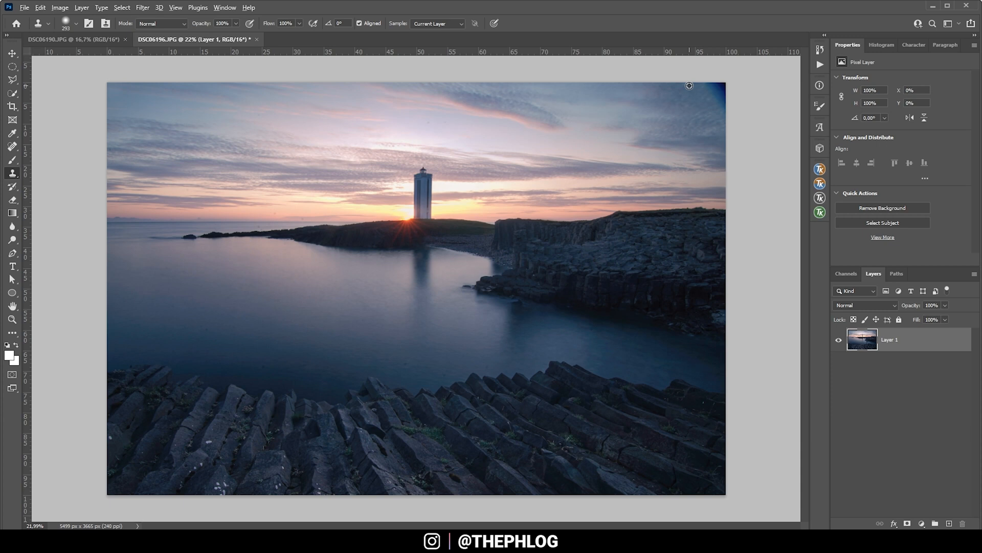
click(722, 84)
Remove the dust spots from the sky above the lighthouse with the Spot Healing Brush.
key(j)
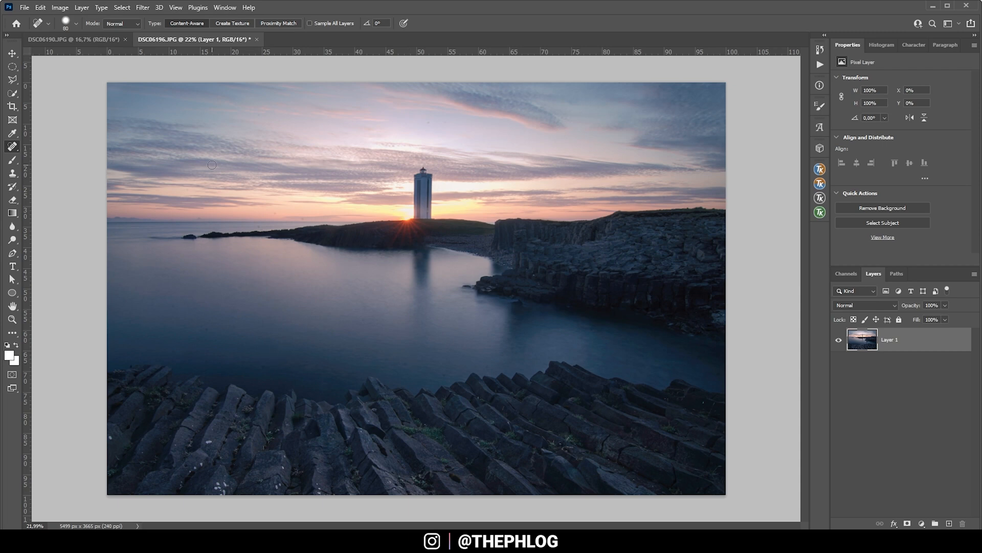
scroll(469, 105, up, 6)
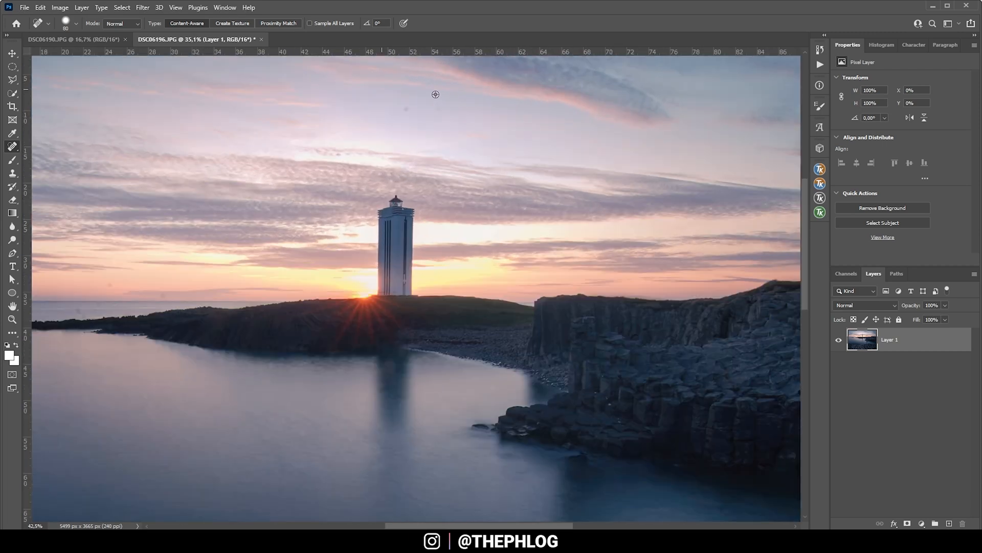
drag(387, 124, 382, 122)
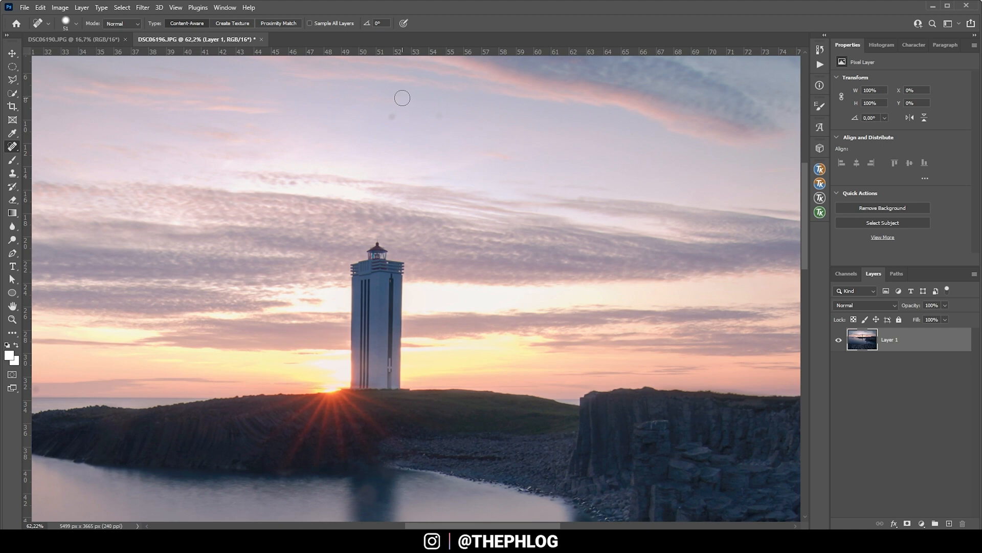
scroll(400, 99, up, 2)
click(389, 118)
scroll(483, 259, right, 10)
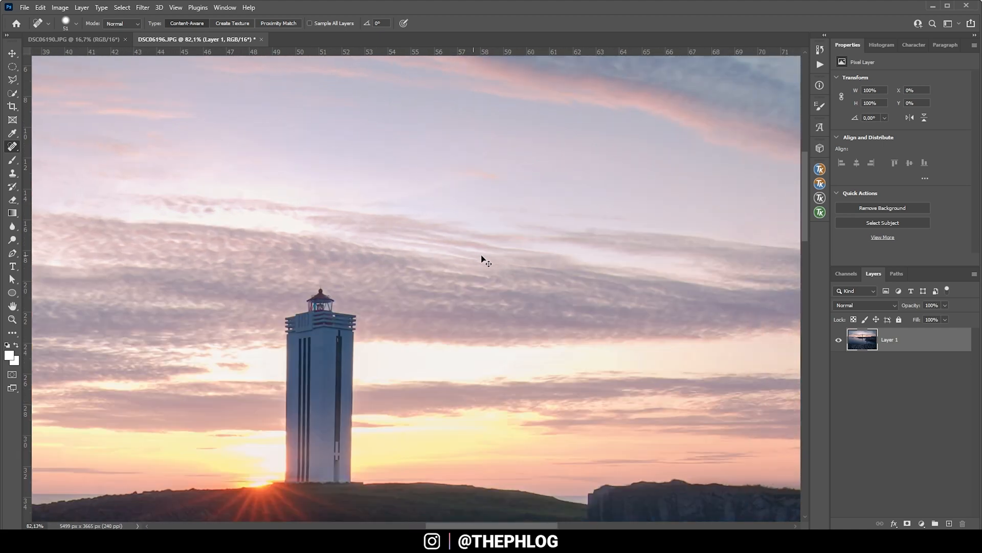
Heal the remaining dust spots in the sky left of the lighthouse and in the smooth water.
scroll(511, 224, down, 2)
drag(654, 526, 444, 526)
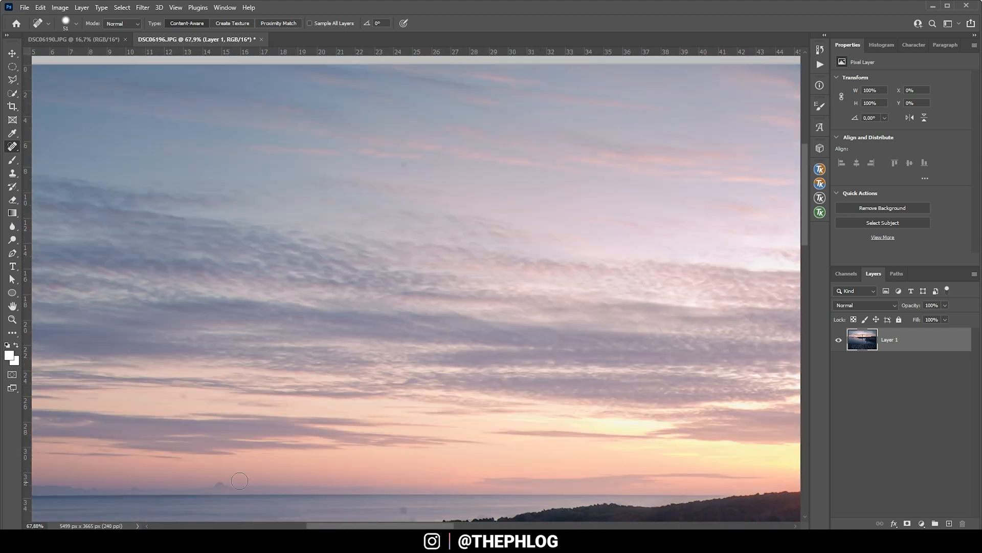
scroll(457, 465, left, 4)
scroll(328, 384, down, 10)
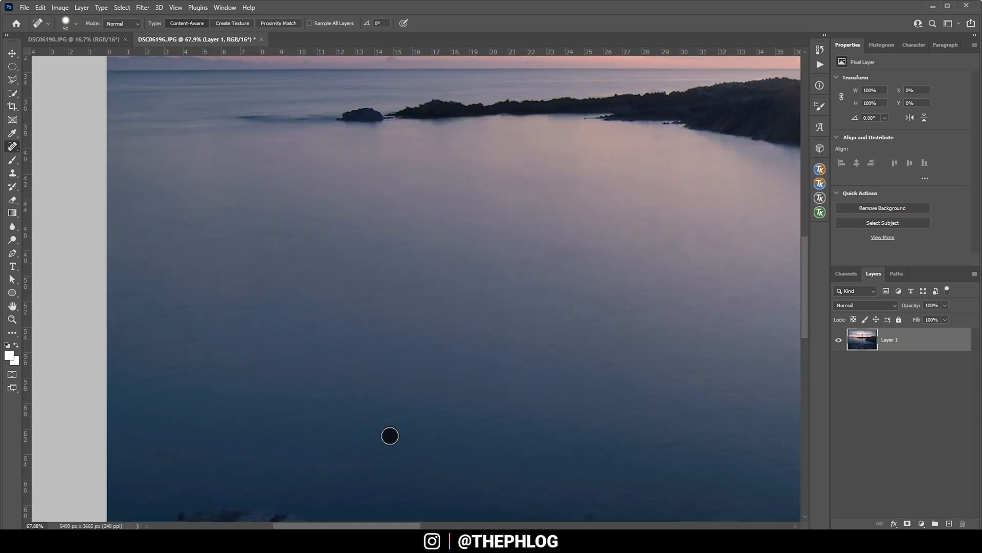
click(507, 344)
scroll(702, 336, down, 8)
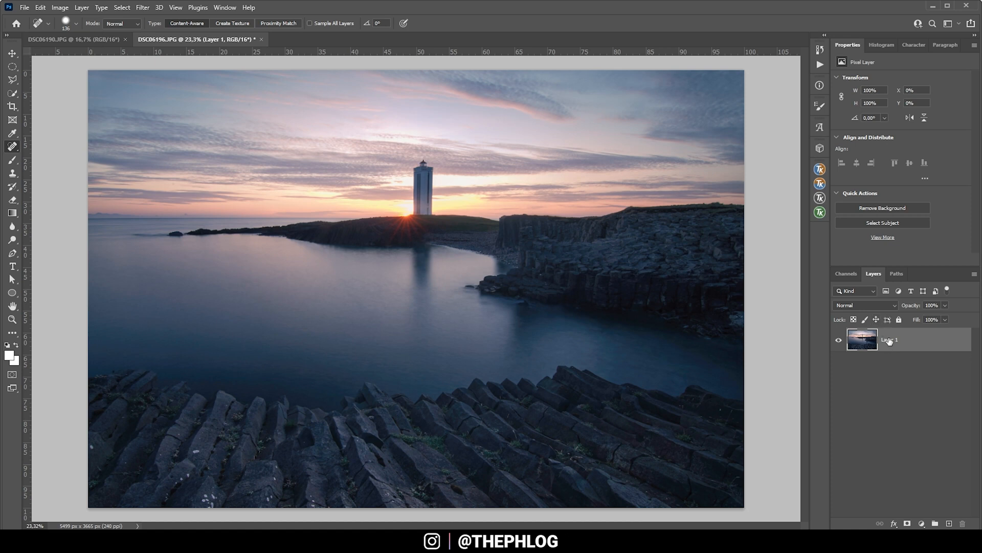
Duplicate Layer 1 and apply a horizontal Motion Blur to the copy with angle 0° and a distance of about 61 pixels.
key(ctrl+j)
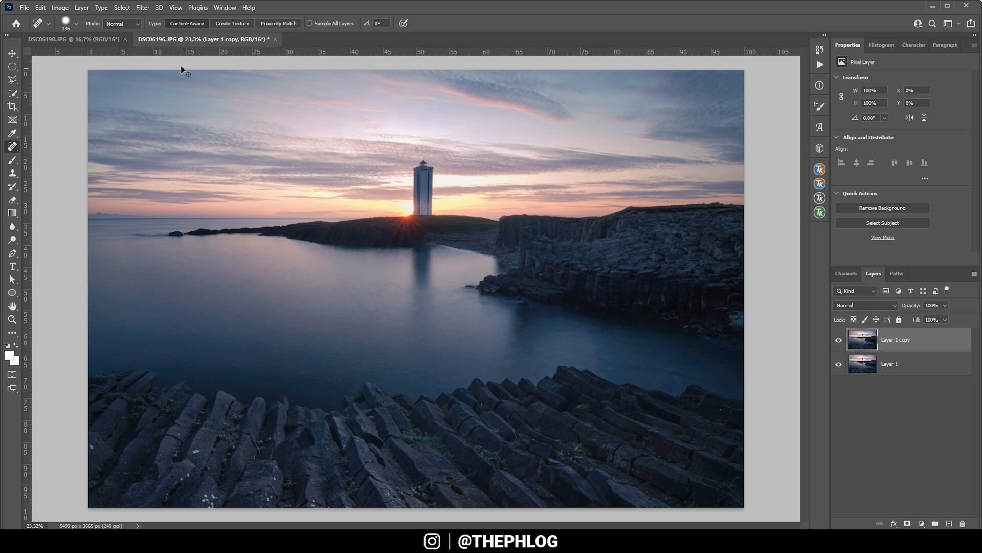
click(143, 7)
mouse_move(194, 142)
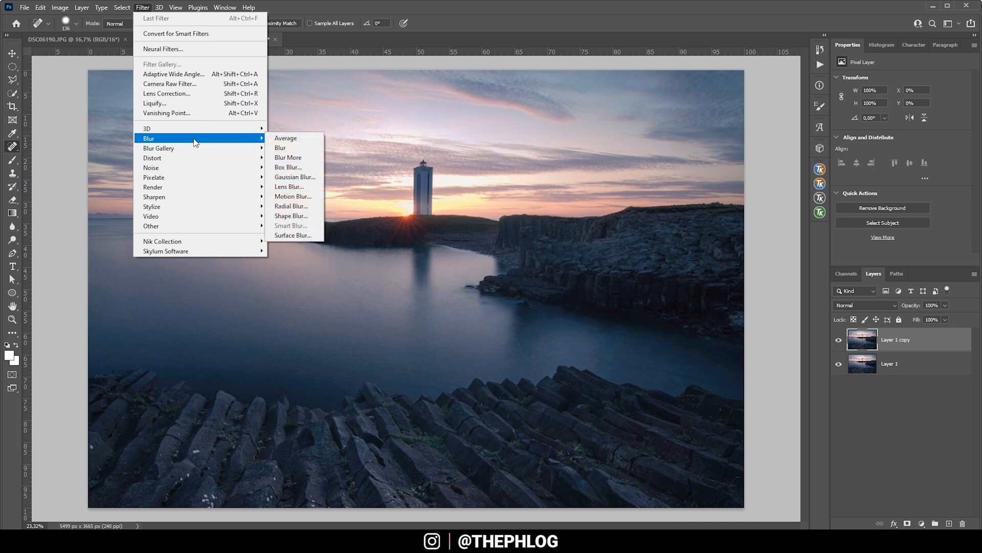
click(292, 196)
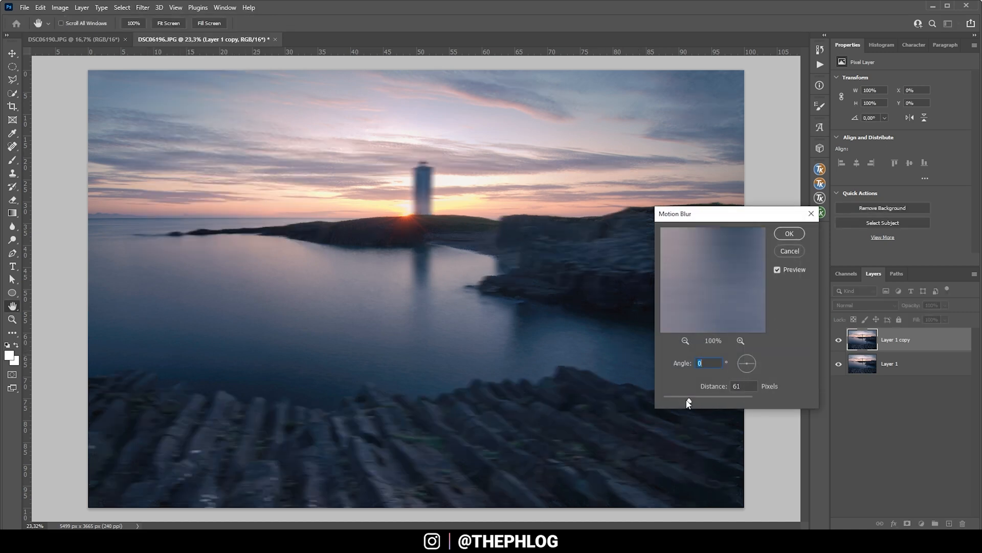
drag(692, 402, 690, 399)
click(790, 234)
Restrict the motion blur to the water by painting white on a black mask, and merge the copy with Layer 1.
key(j)
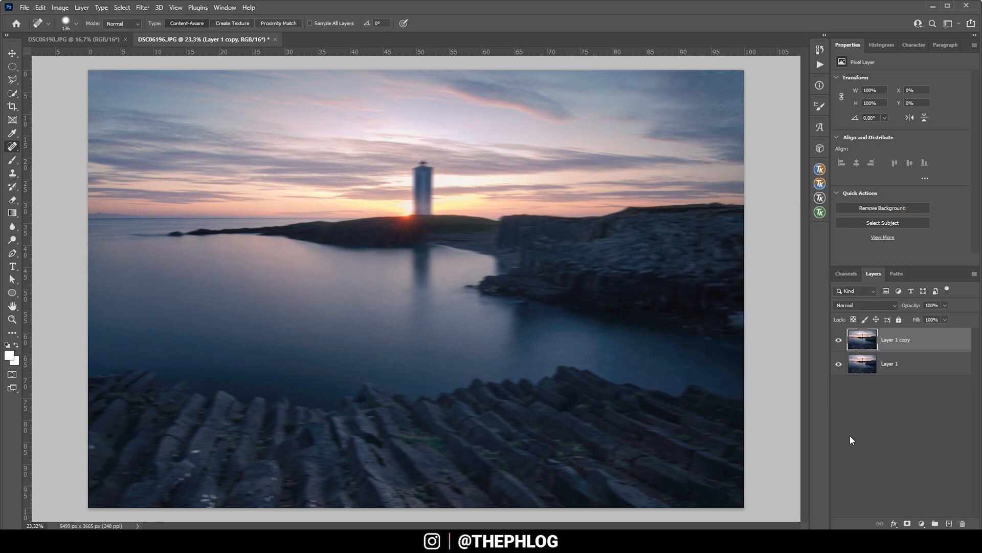
alt+click(907, 523)
key(b)
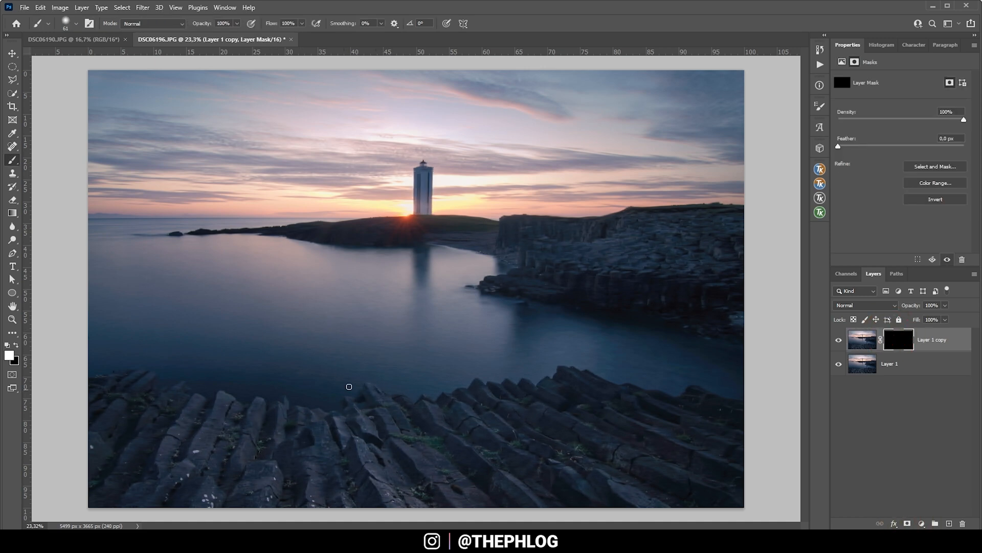
drag(274, 340, 294, 339)
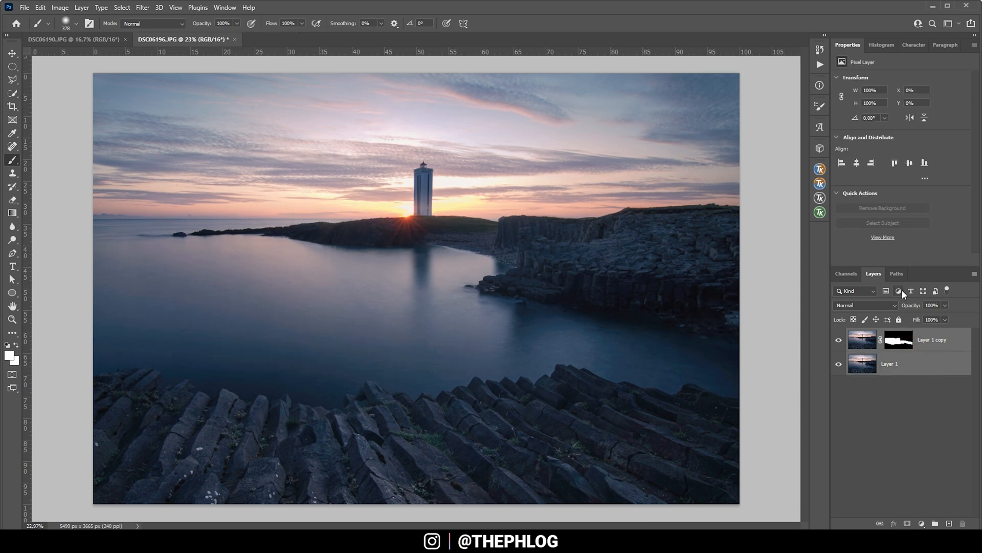
scroll(352, 177, up, 3)
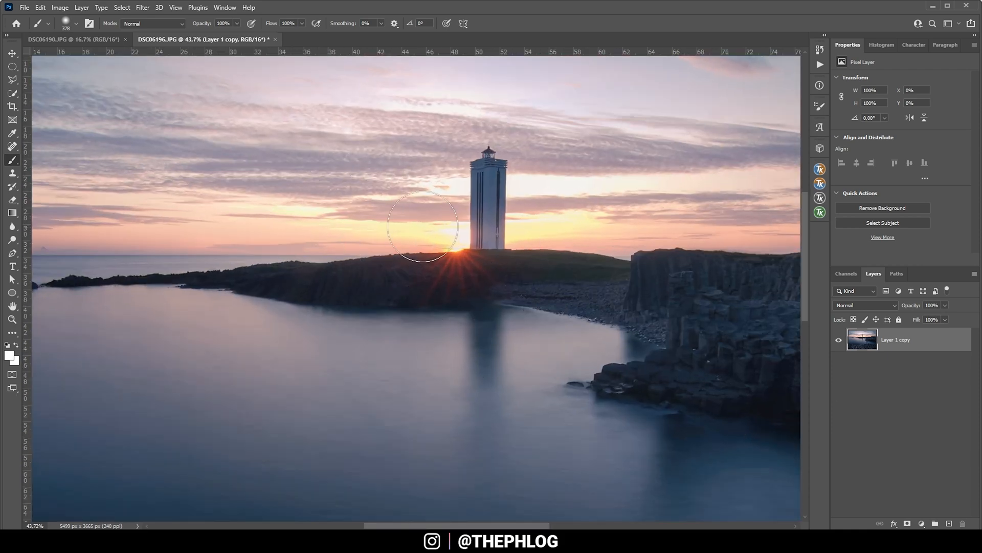
Add a new layer in Hard Light blend mode above the photo and set the brush opacity to 11%.
click(949, 523)
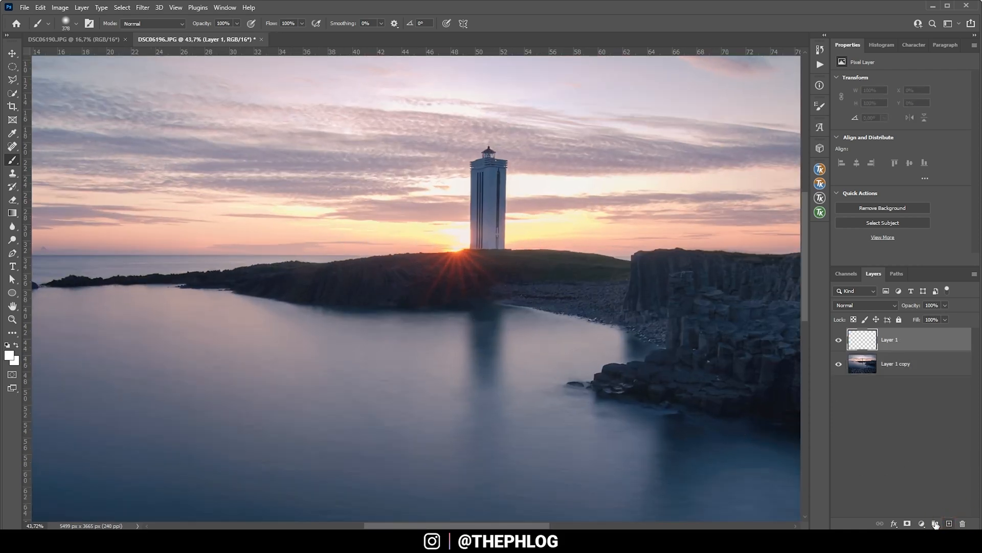
click(864, 305)
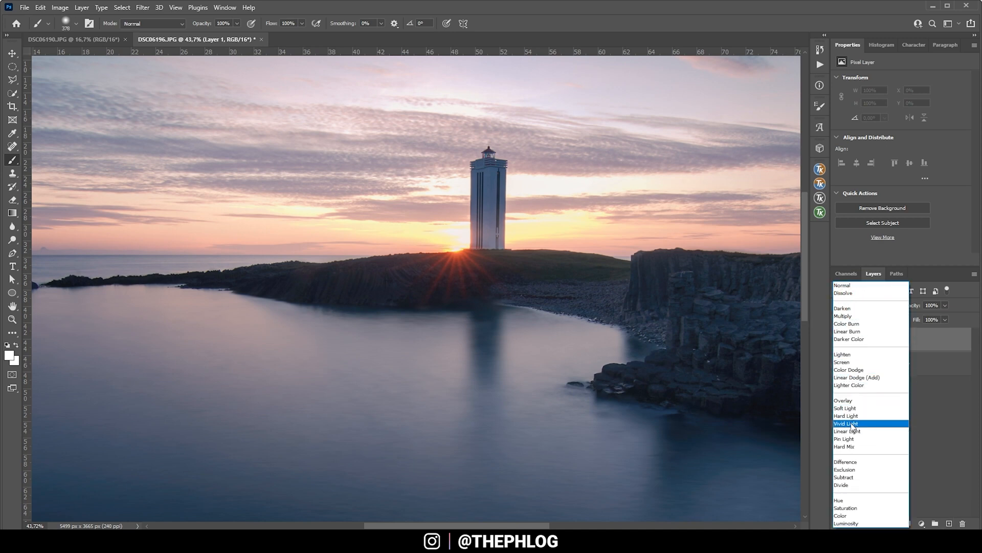
click(863, 416)
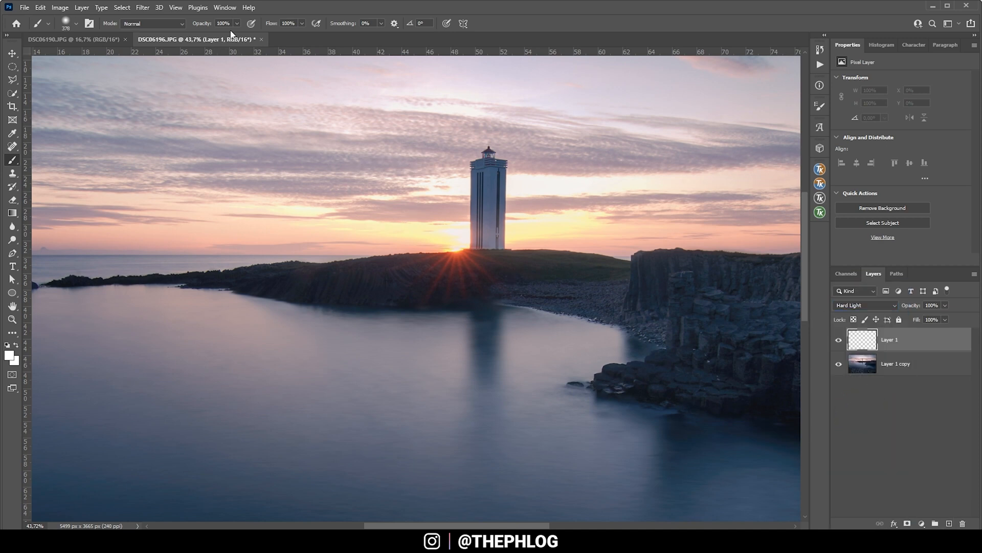
click(196, 34)
drag(196, 35, 195, 35)
Sample the warm yellow glow beside the sun as the foreground colour and shift its hue slightly towards orange.
scroll(453, 241, up, 5)
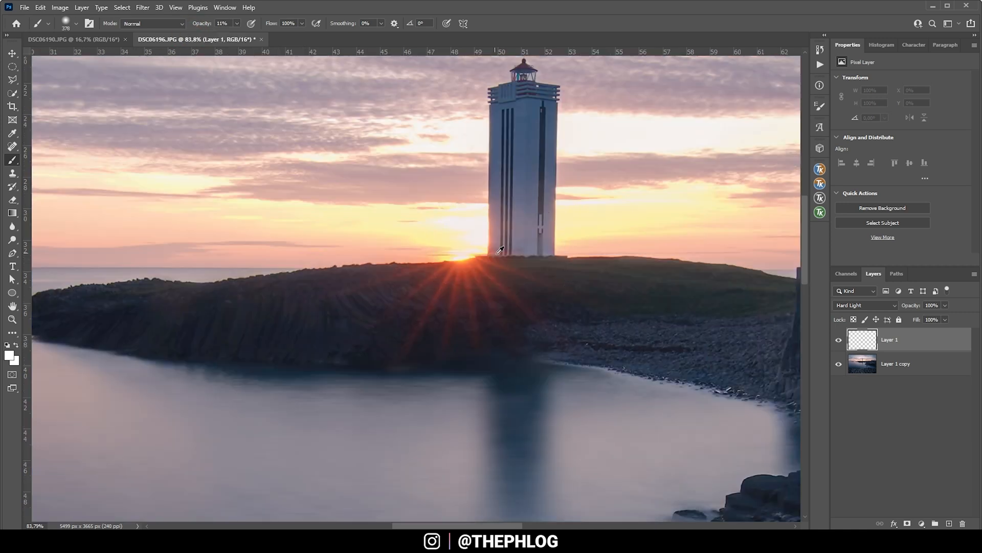
alt+click(453, 257)
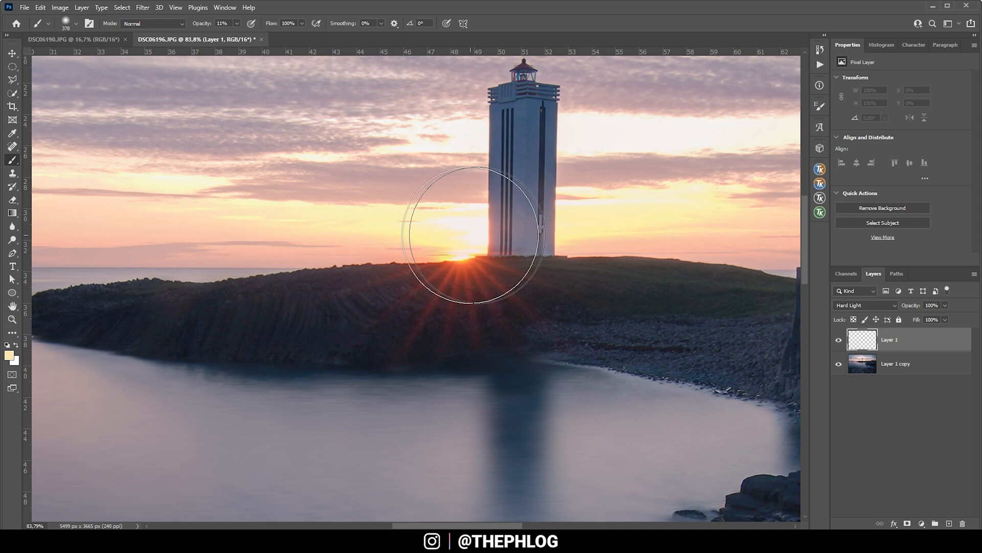
drag(436, 269, 410, 268)
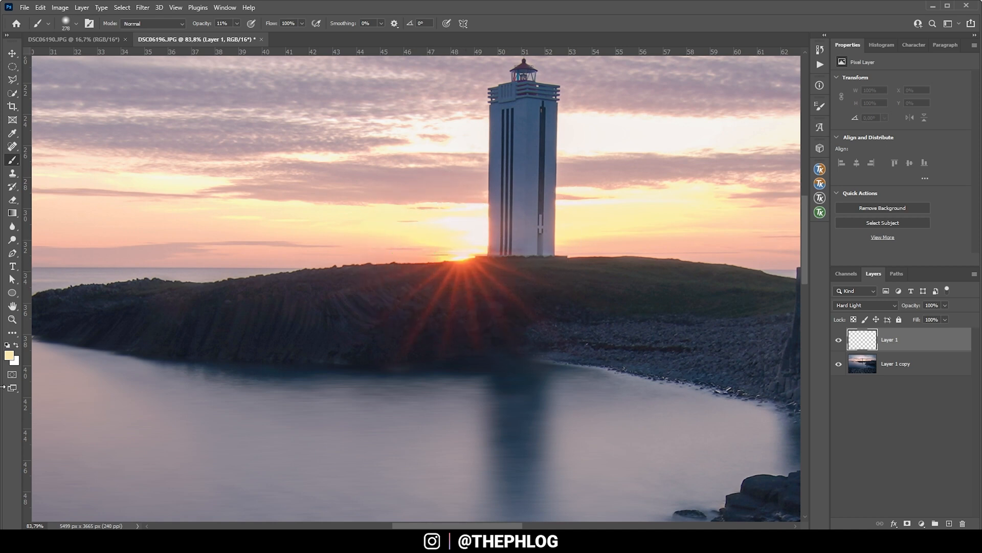
click(8, 357)
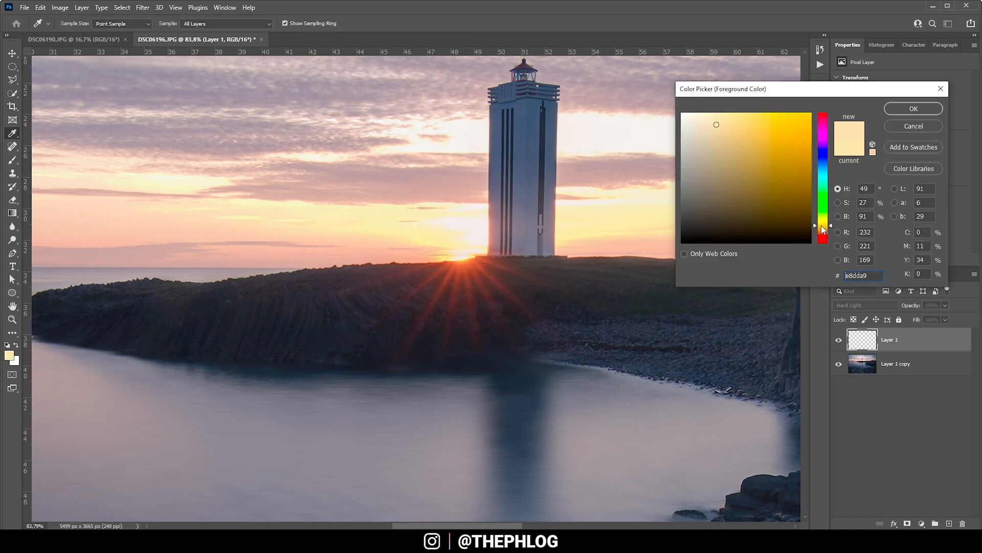
drag(821, 225, 821, 227)
click(903, 107)
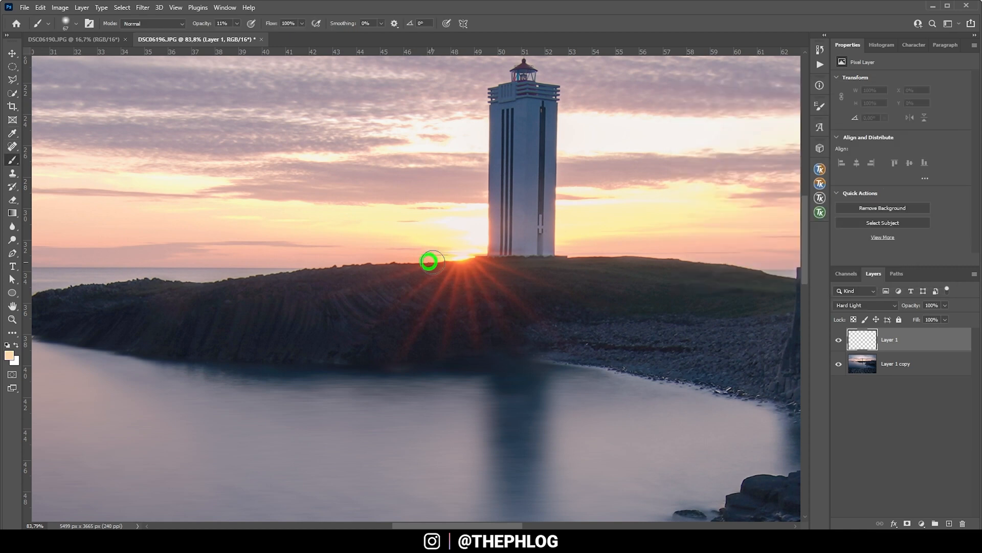
Paint a soft orange glow around the sun with increasingly larger brushes, and merge the glow layer with the photo.
drag(453, 261, 479, 262)
click(464, 253)
click(462, 253)
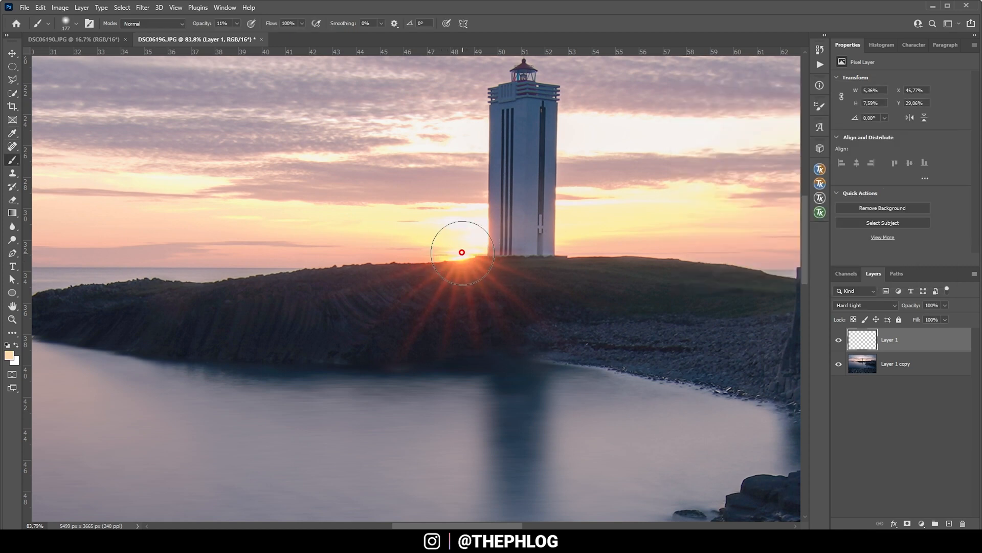
click(468, 232)
click(474, 245)
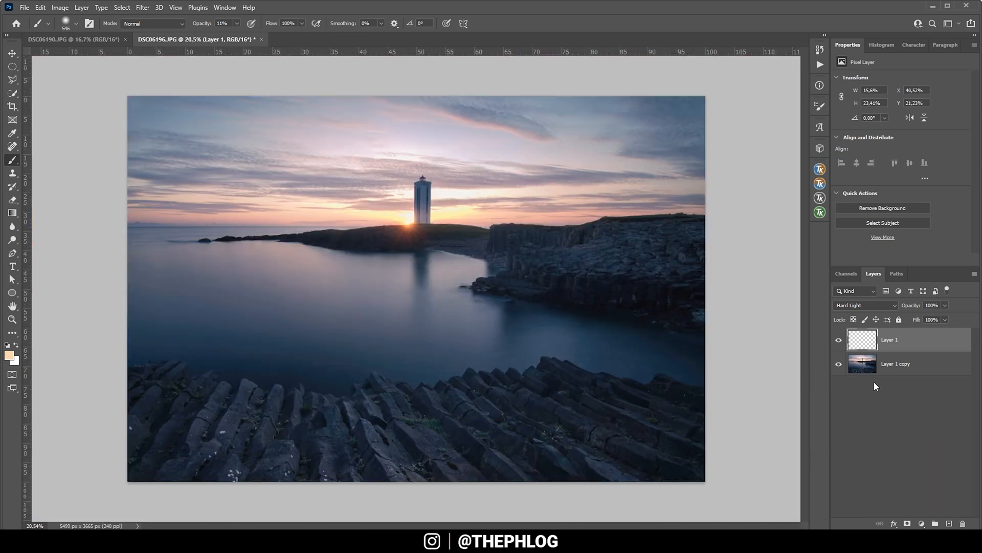
shift+click(897, 365)
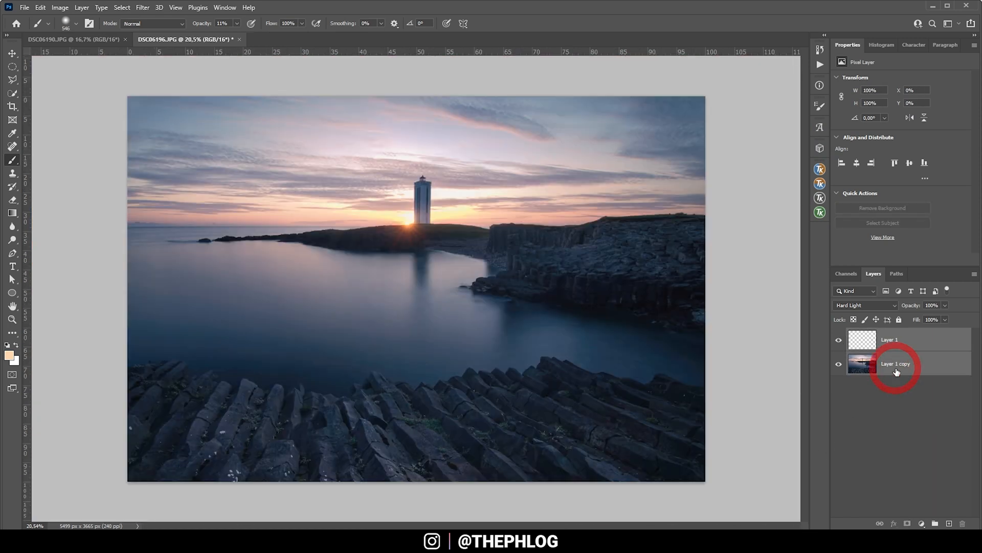
key(ctrl+e)
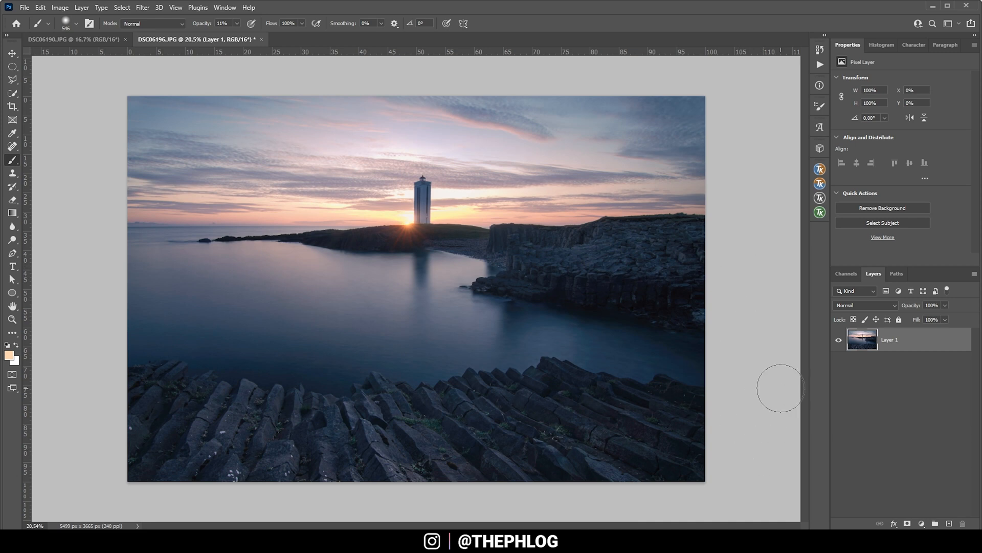
Add a new layer in Overlay mode and give it a Lights-1 luminosity mask with TK RapidMask2.
click(946, 524)
click(885, 307)
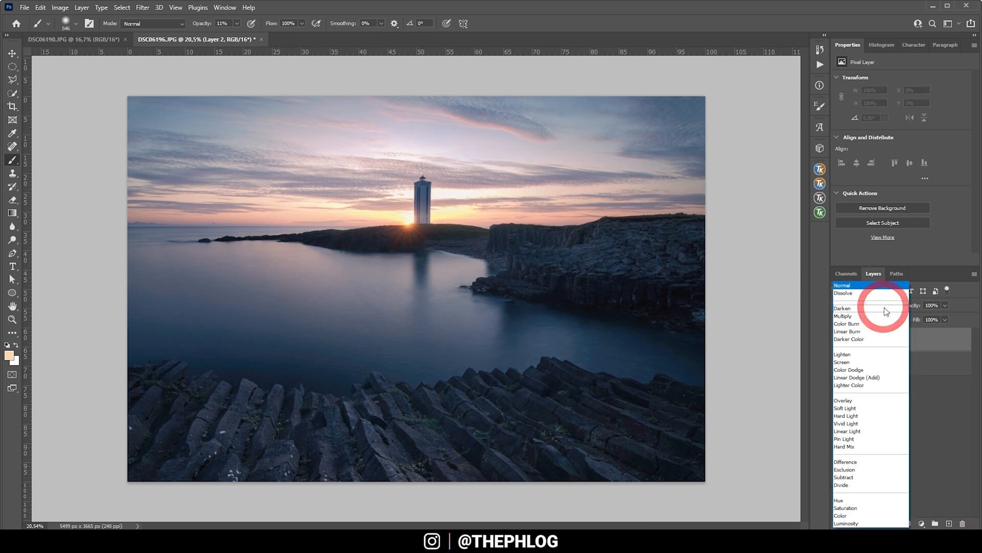
click(853, 400)
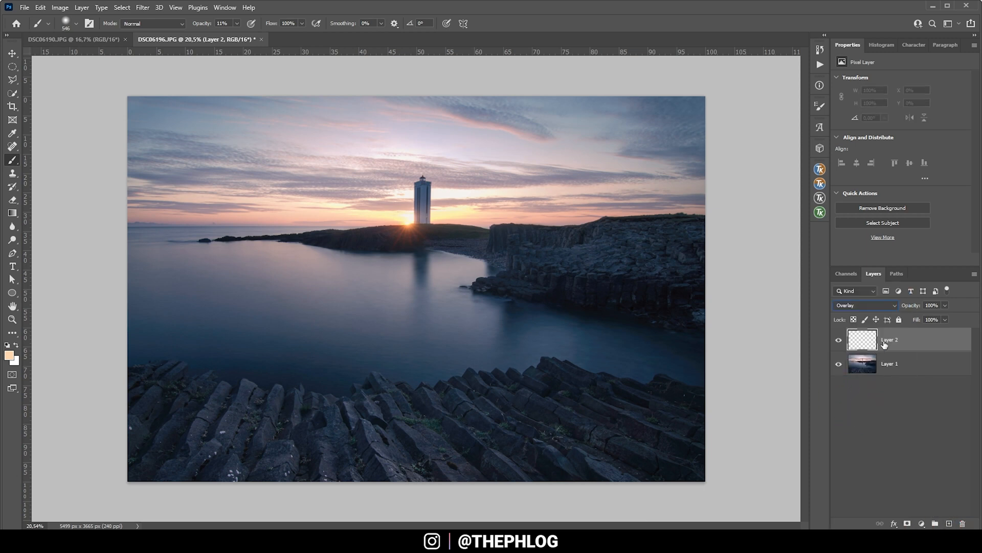
click(820, 212)
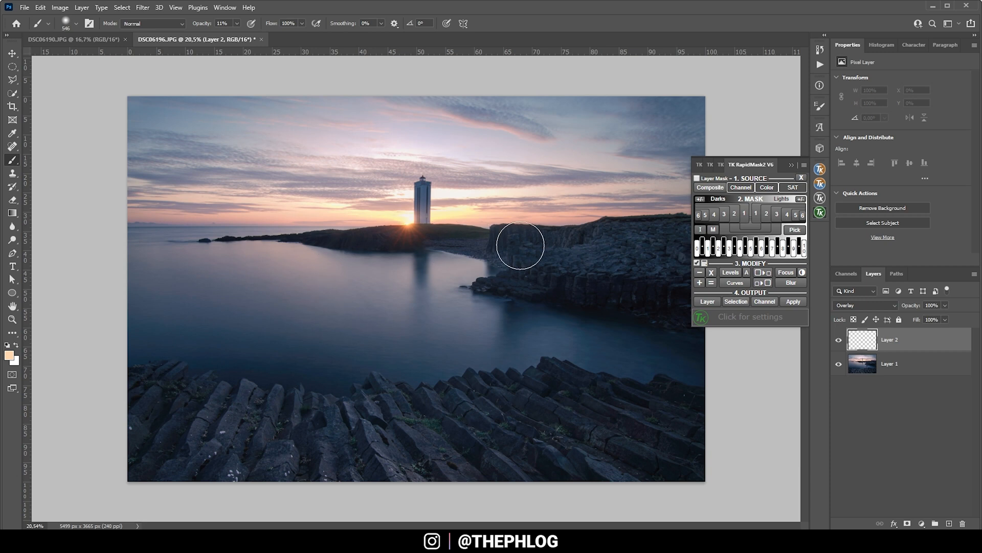
click(767, 217)
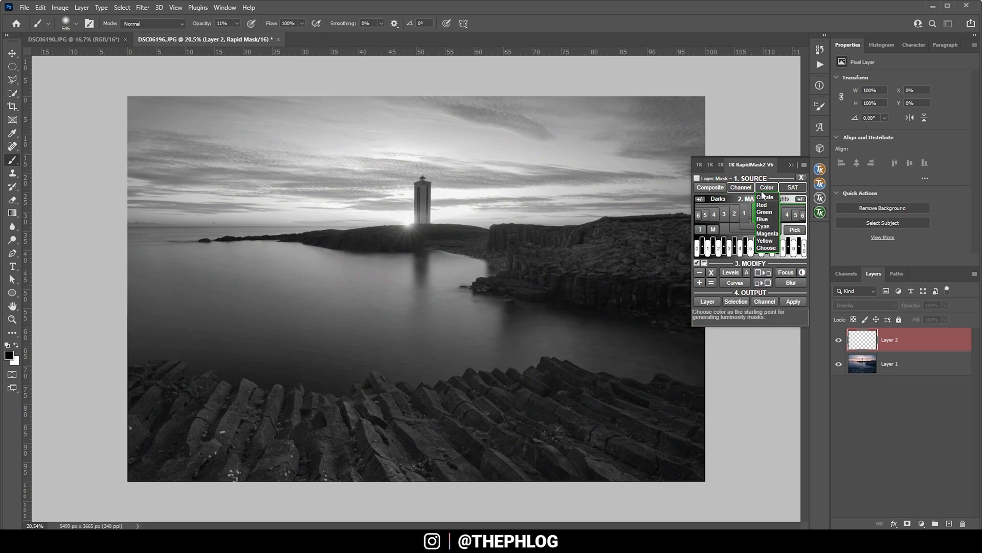
click(698, 178)
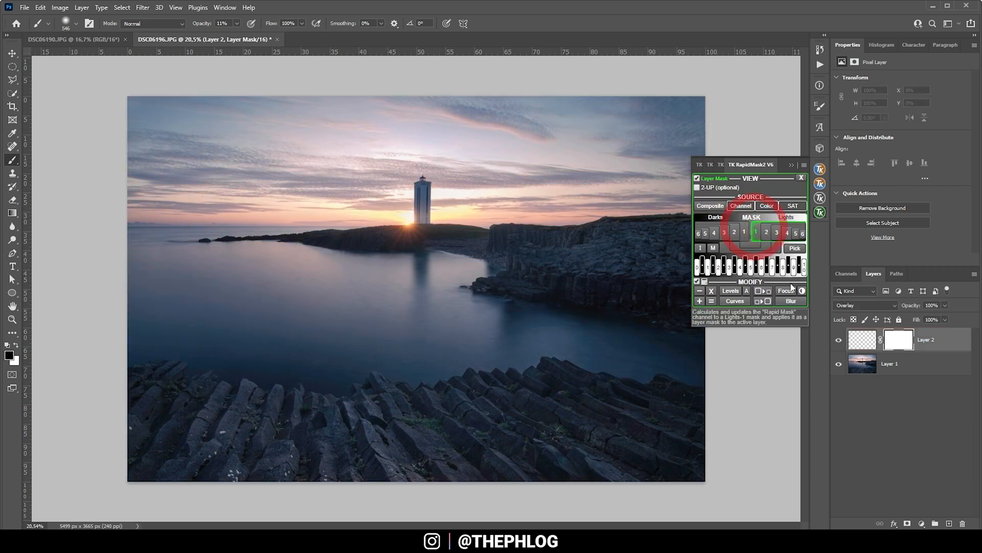
Target Layer 2's pixels instead of its mask, set the foreground colour to white (ffffff) and the brush opacity to 49%.
click(867, 342)
click(9, 354)
click(623, 49)
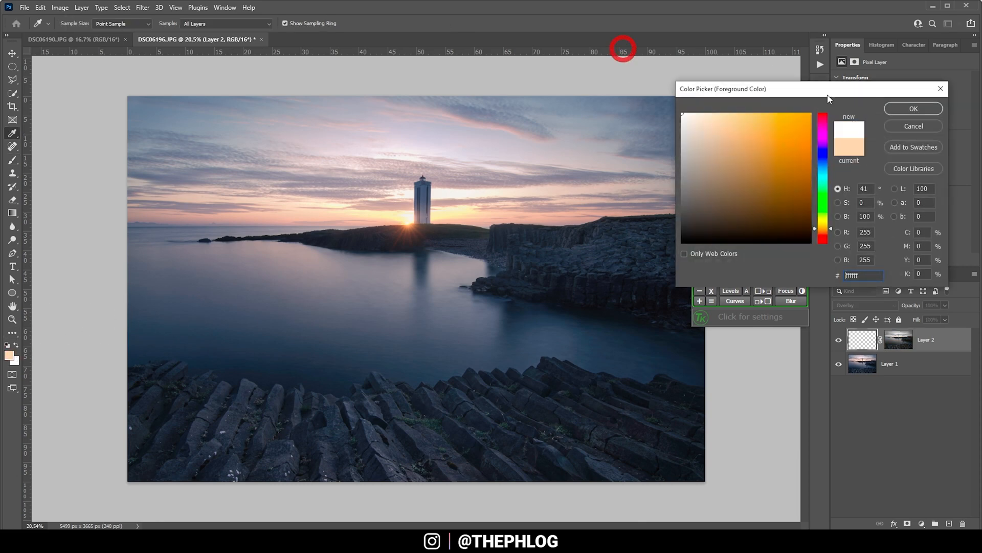
click(914, 109)
key(b)
drag(237, 23, 252, 35)
click(280, 1)
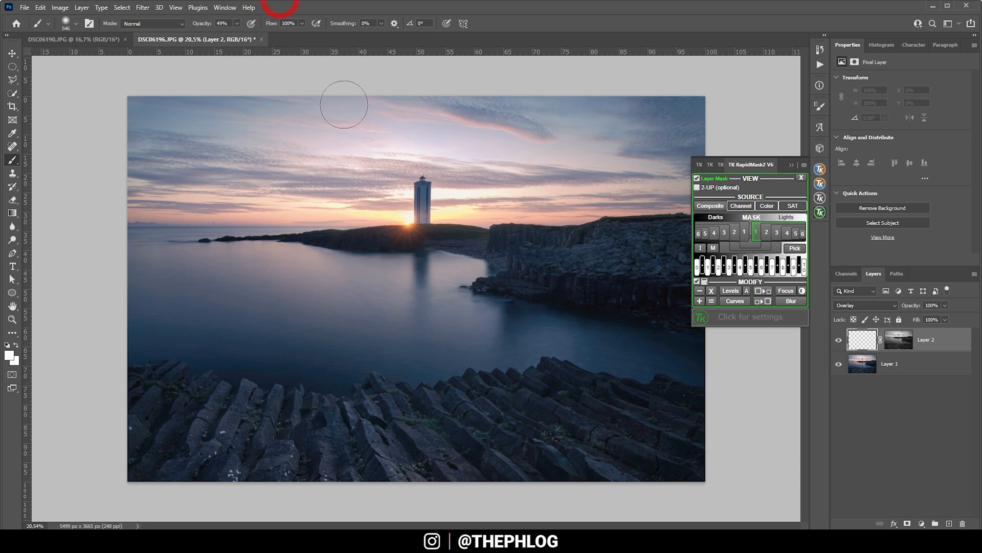
Paint white on Layer 2 over the water and foreground rocks with a brush of size 1140 to brighten their highlights.
mouse_move(411, 307)
mouse_down()
mouse_move(466, 318)
mouse_move(454, 295)
mouse_move(384, 252)
mouse_up()
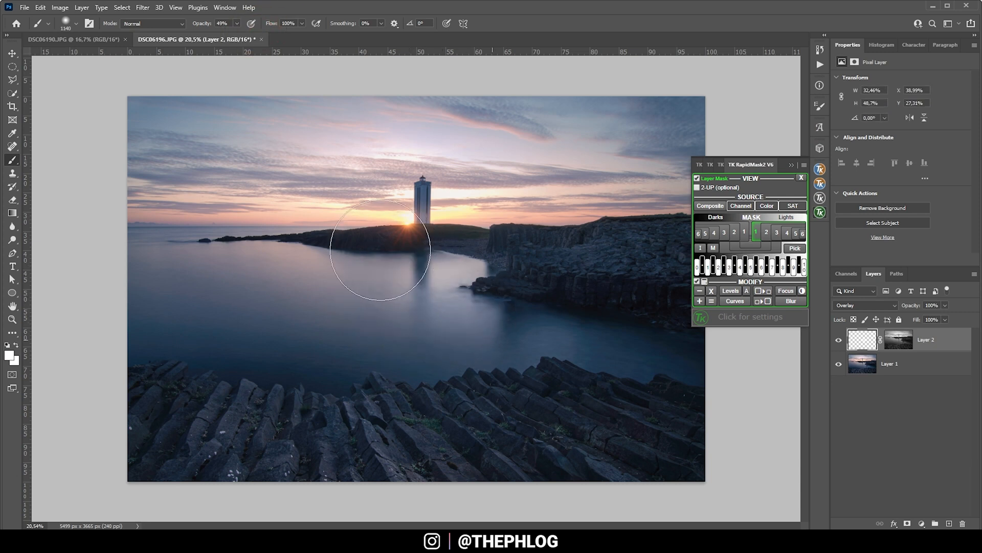
drag(238, 24, 228, 38)
mouse_move(318, 298)
mouse_down()
mouse_move(393, 301)
mouse_move(190, 305)
mouse_move(351, 356)
mouse_move(556, 346)
mouse_move(418, 434)
mouse_up()
drag(237, 24, 249, 32)
mouse_move(377, 435)
mouse_down()
mouse_move(216, 424)
mouse_move(356, 375)
mouse_move(246, 306)
mouse_move(395, 469)
mouse_up()
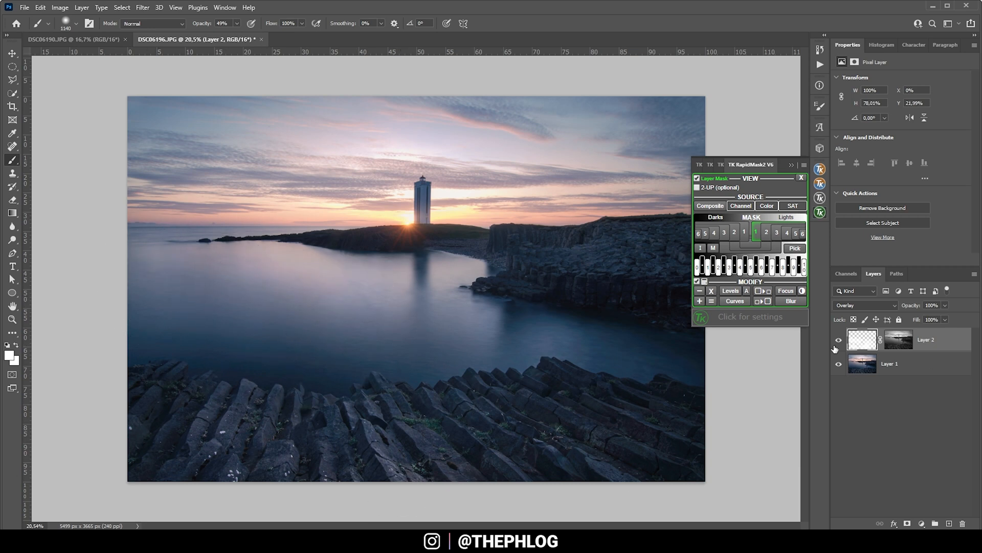
Collapse the TK RapidMask2 panel and merge the Overlay dodging layer with the photo layer below it.
click(797, 166)
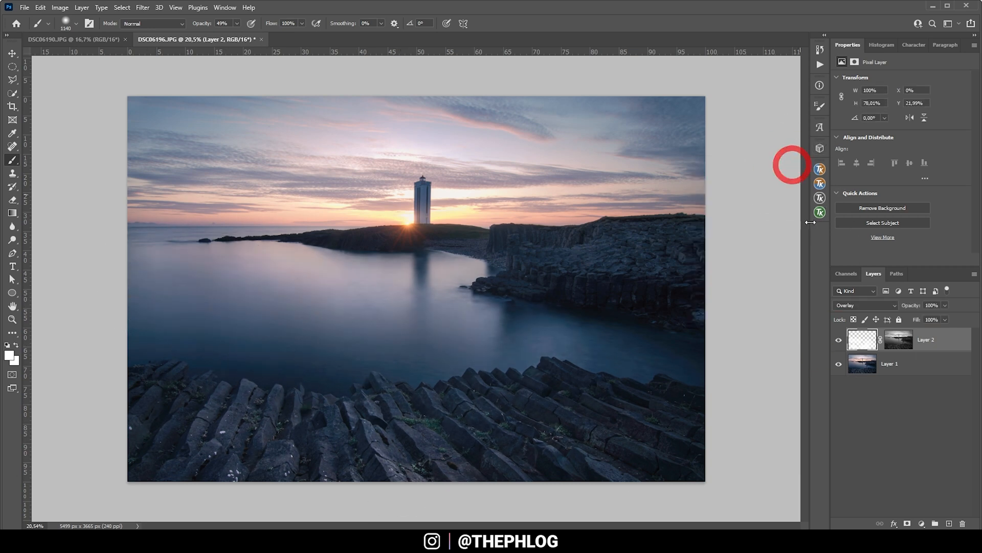
shift+click(901, 366)
key(ctrl+e)
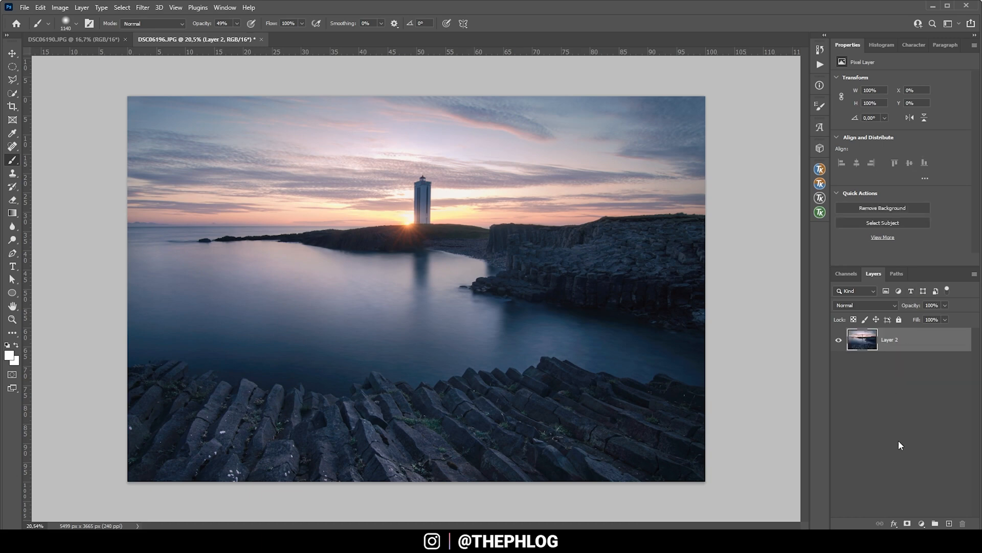
Open the photo in the Nik Collection's Color Efex Pro 4 filter and fine-tune the Skylight Filter's strength.
click(142, 8)
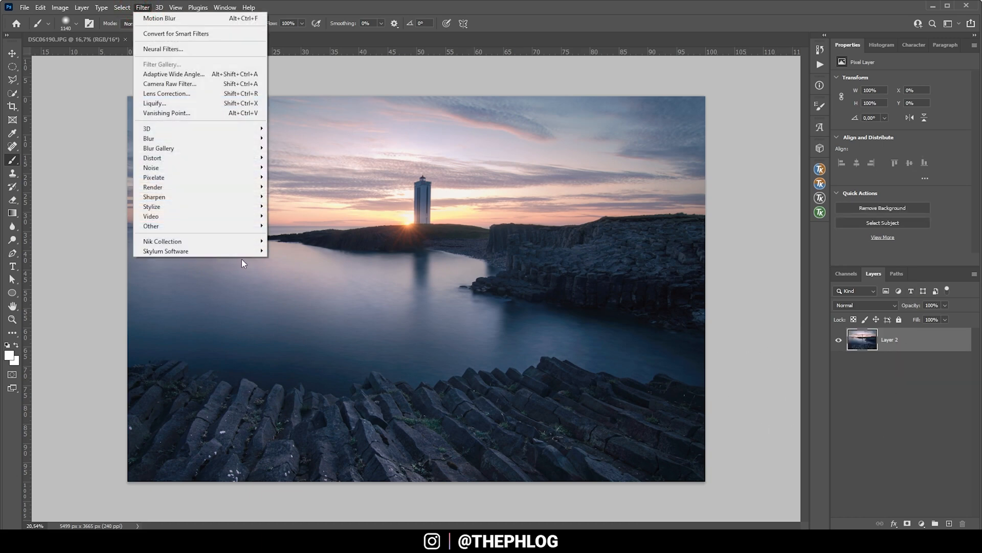
mouse_move(195, 239)
click(348, 253)
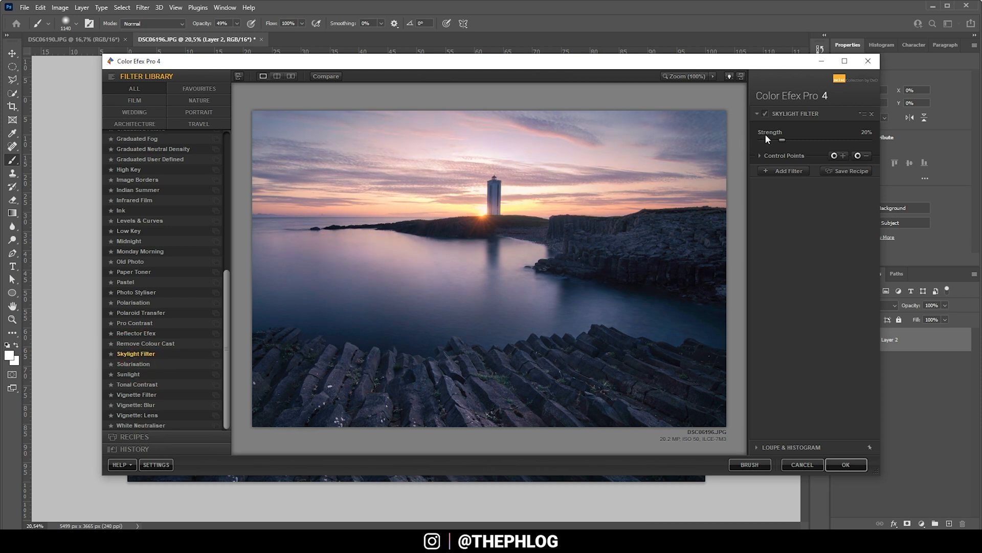
mouse_move(784, 138)
mouse_down()
mouse_move(755, 139)
mouse_move(789, 139)
mouse_up()
drag(782, 133, 788, 133)
mouse_move(769, 134)
mouse_down()
mouse_move(817, 136)
mouse_move(769, 136)
mouse_move(788, 137)
mouse_up()
Add a Brilliance/Warmth filter on top of the Skylight Filter, raise its Warmth slightly, and apply both to the photo.
click(793, 172)
scroll(151, 336, up, 5)
click(146, 175)
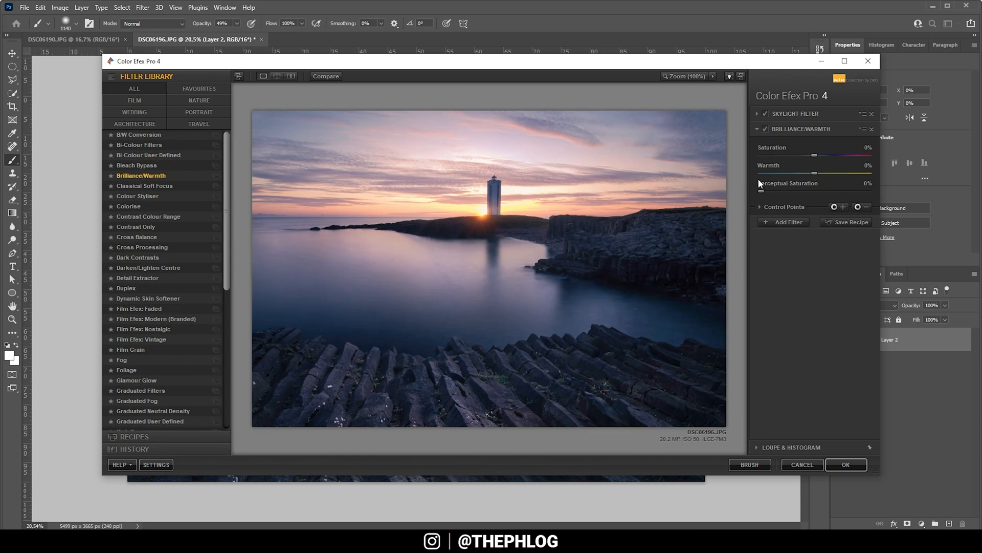
drag(813, 172, 823, 172)
click(846, 464)
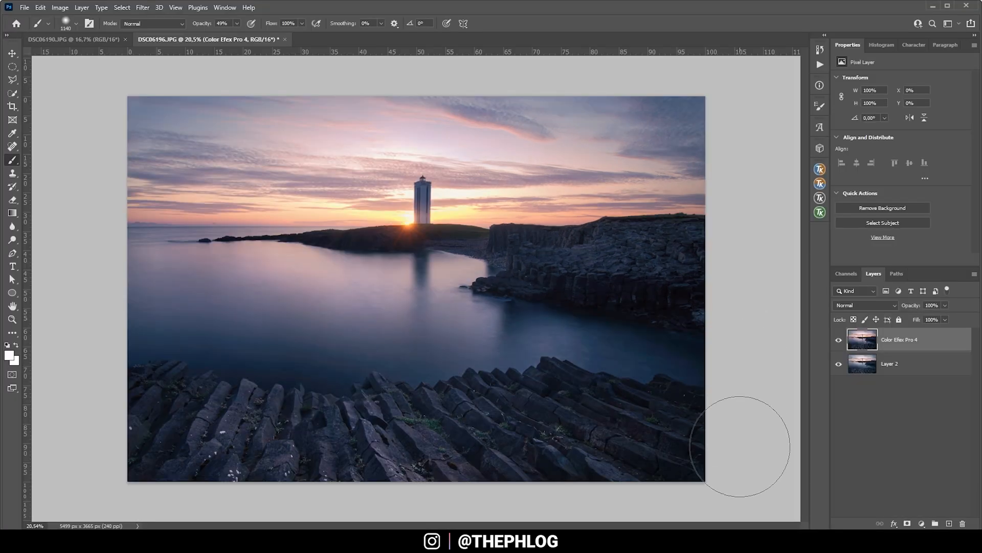